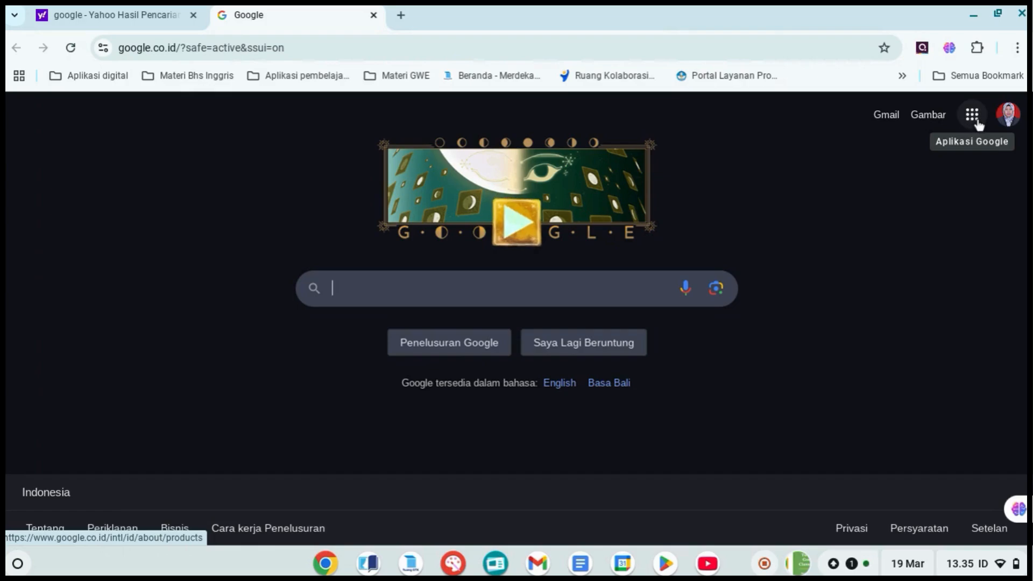
Go to Google Classroom from the Google home page and start creating a new class
click(975, 123)
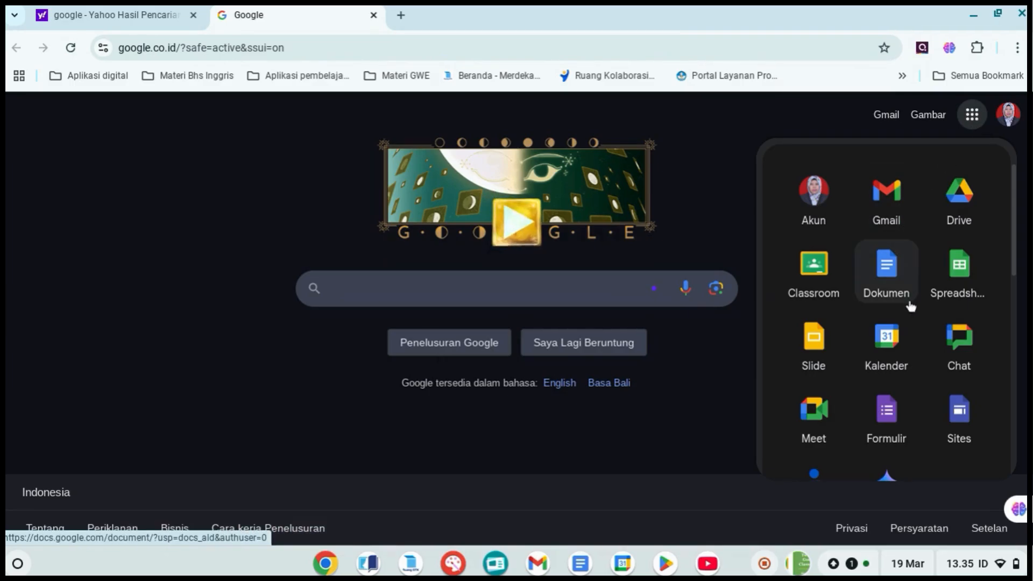
click(820, 281)
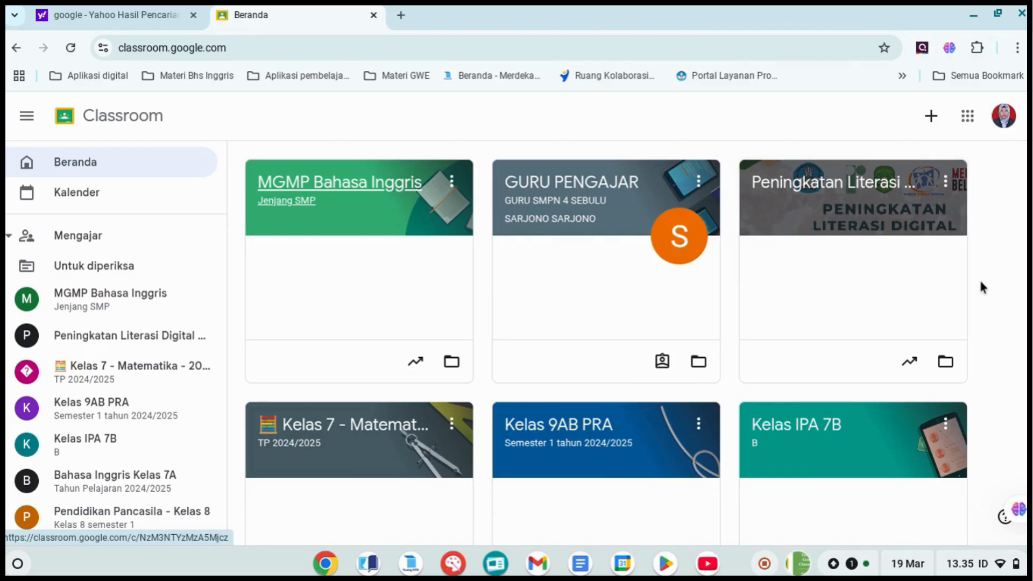
click(931, 119)
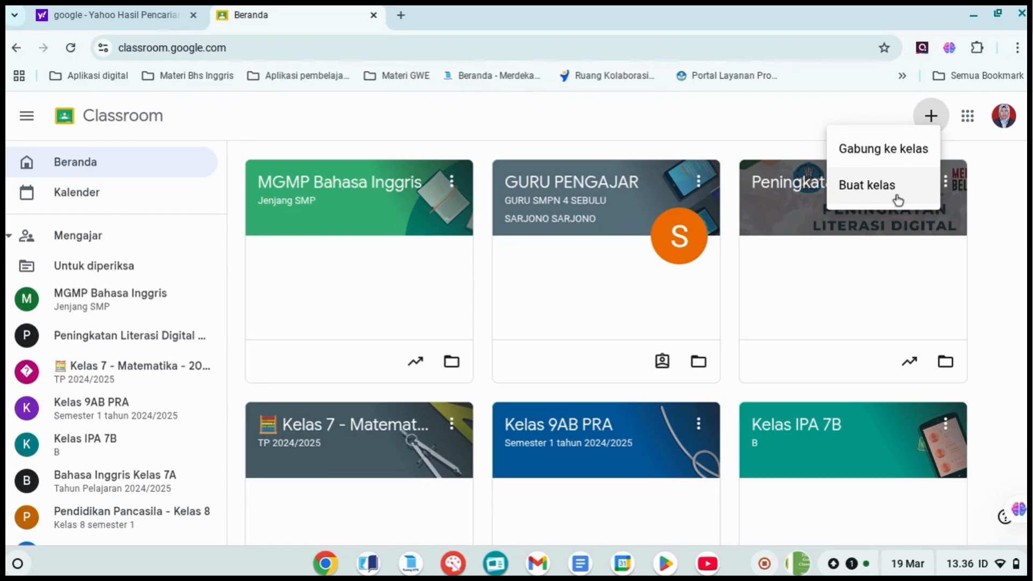
click(860, 189)
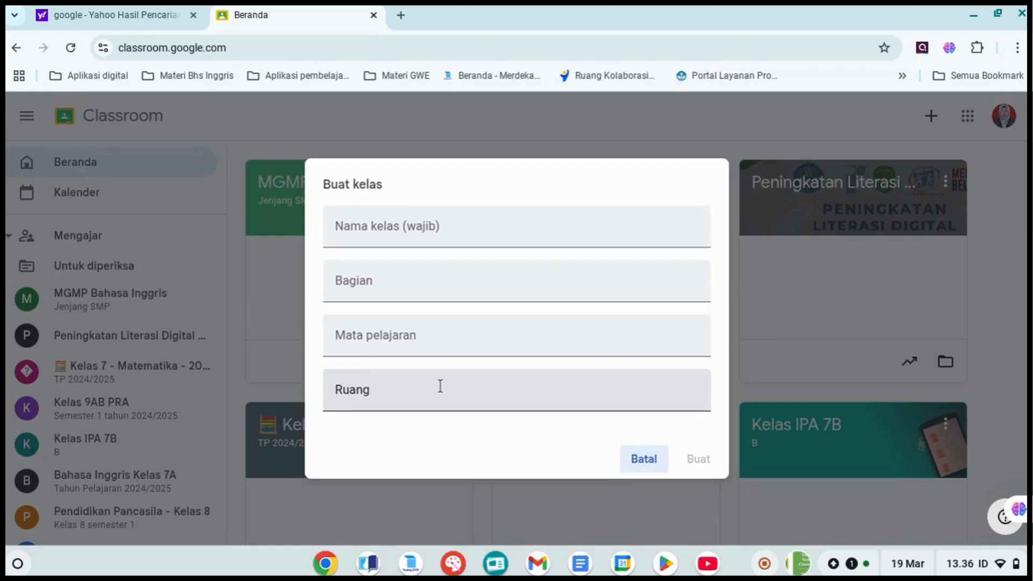
Name the new class "Bahasa Inggris Kelas 7"
click(506, 232)
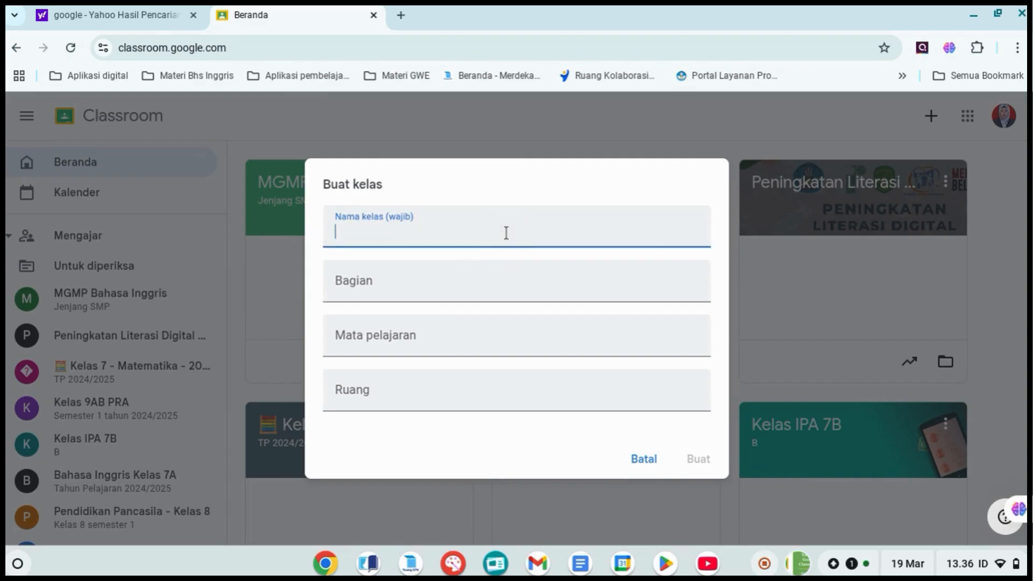
text(Bahasa Inggris)
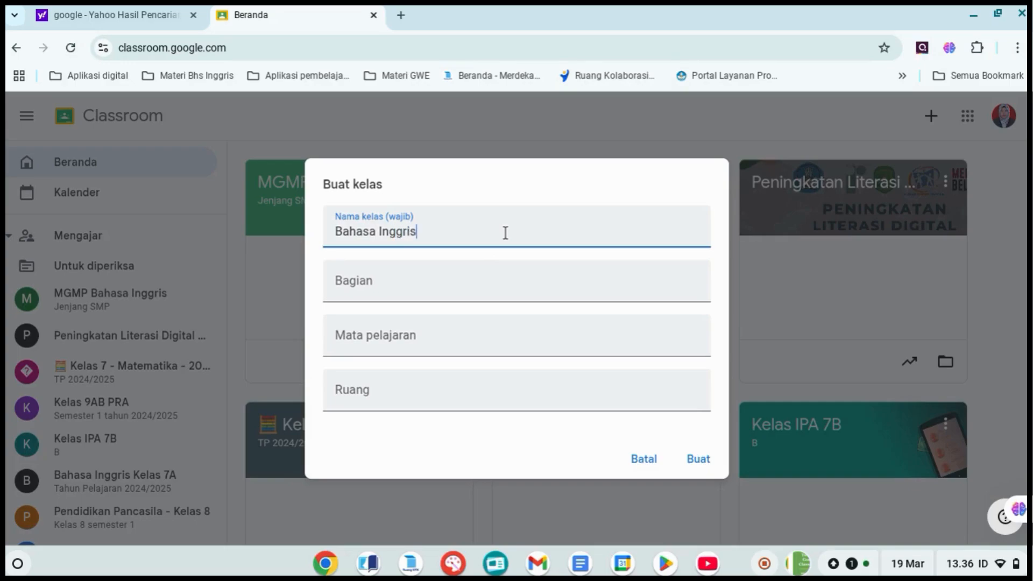
text( Kelas 7)
Set the class section (Bagian) to "Semester Genap Tahun Pelajaran 2024/2025"
click(441, 290)
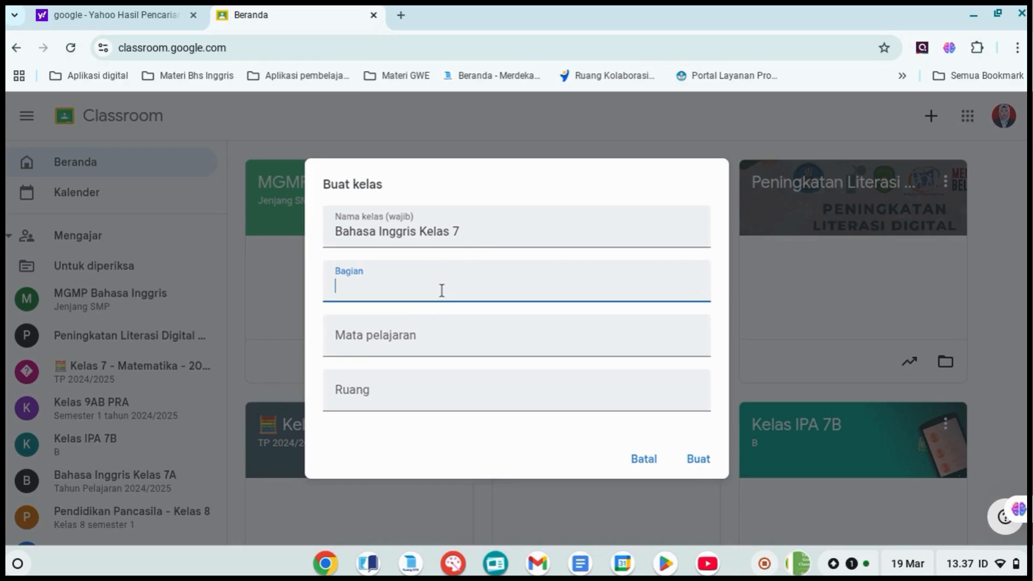
text(Semester Gen)
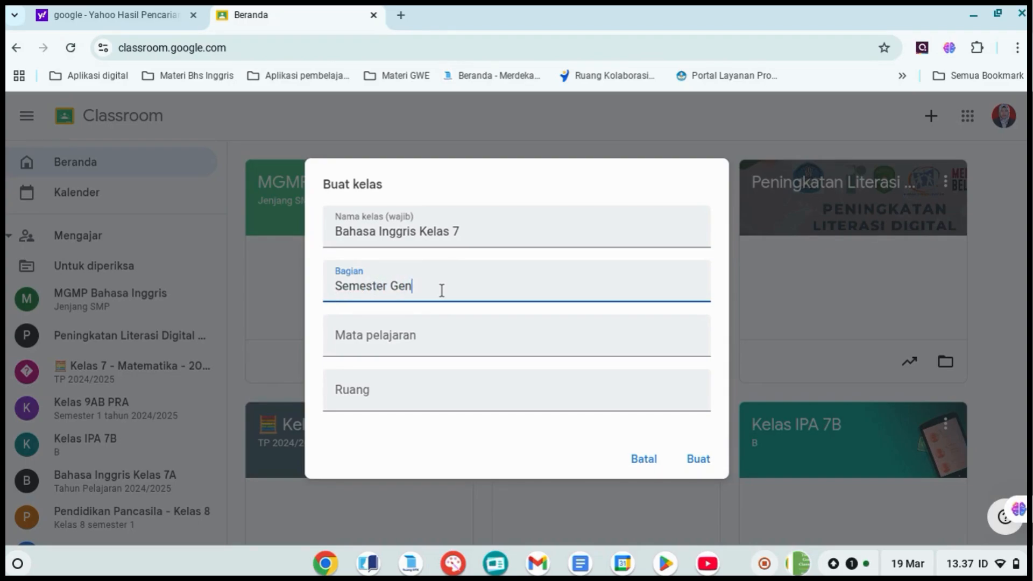
text(ap Tahun Pelajaran 2024)
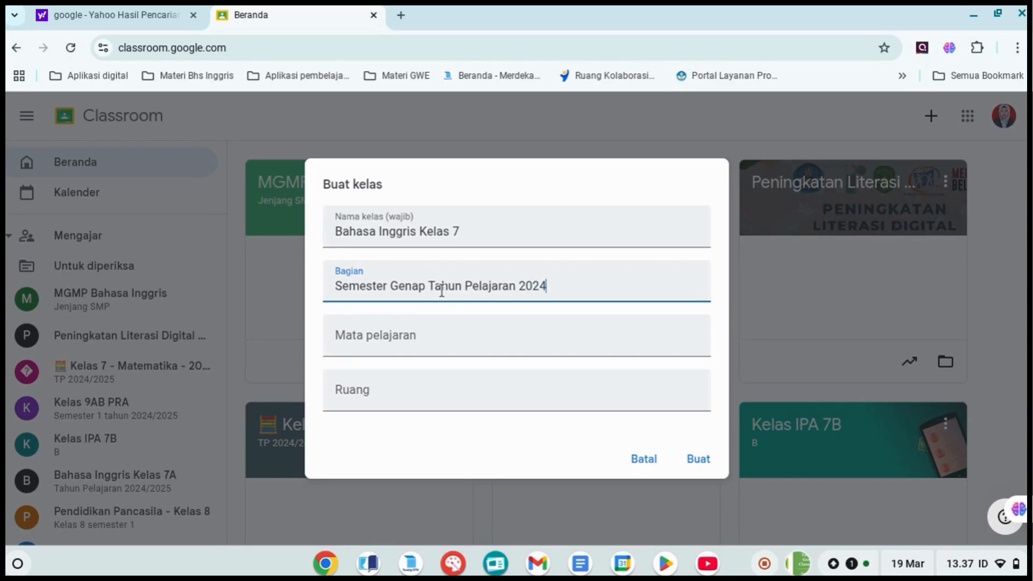
text(/2025)
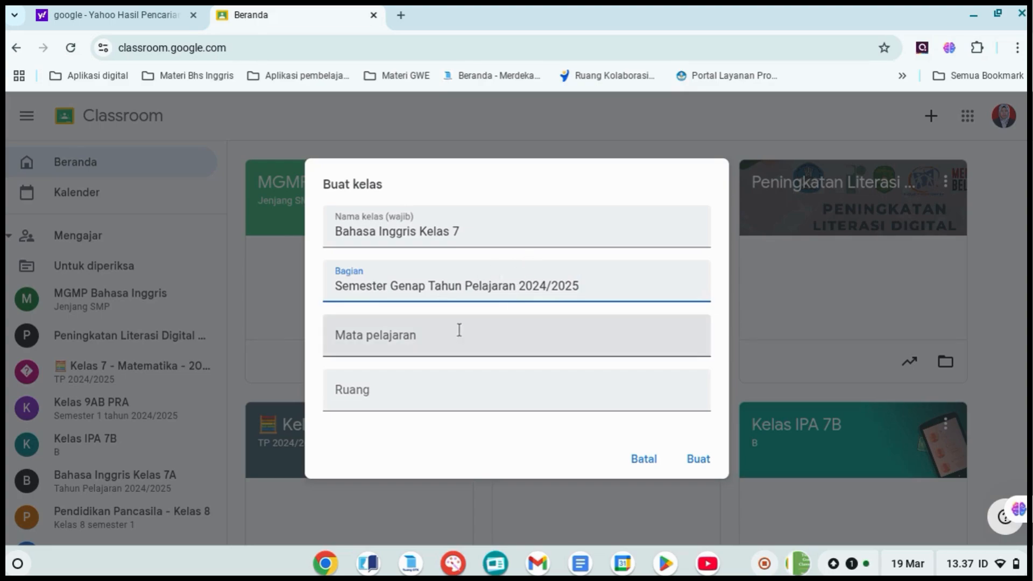
Enter "Bahasa Inggris" as the subject, leave the room empty, and create the class
click(436, 337)
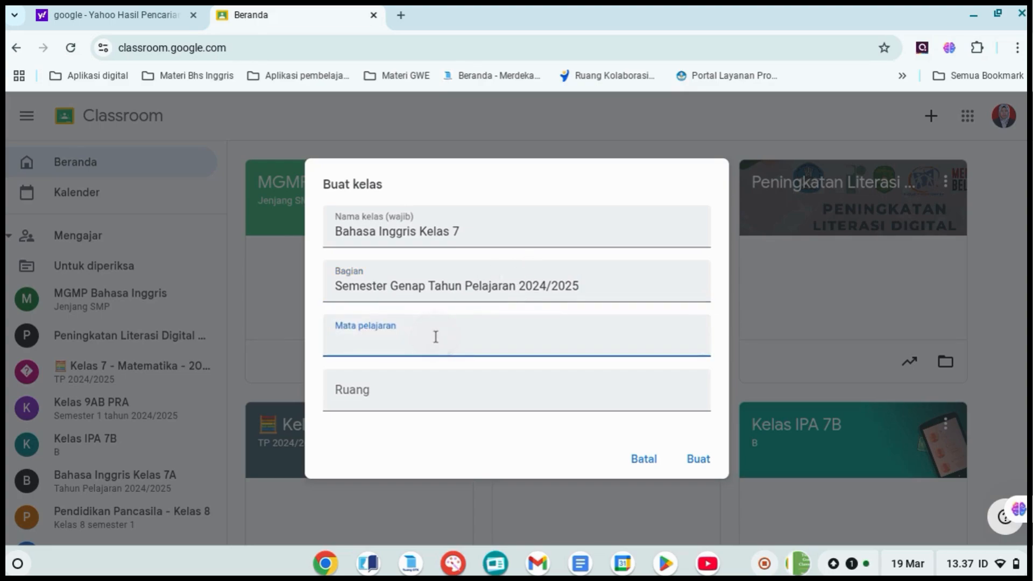
text(Bahasa)
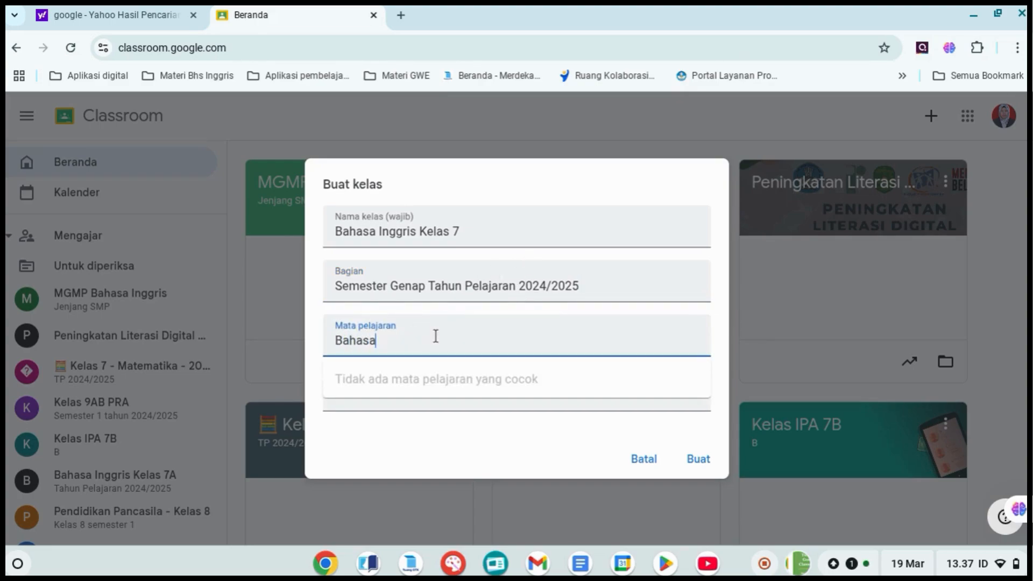
text( Inggris)
click(550, 412)
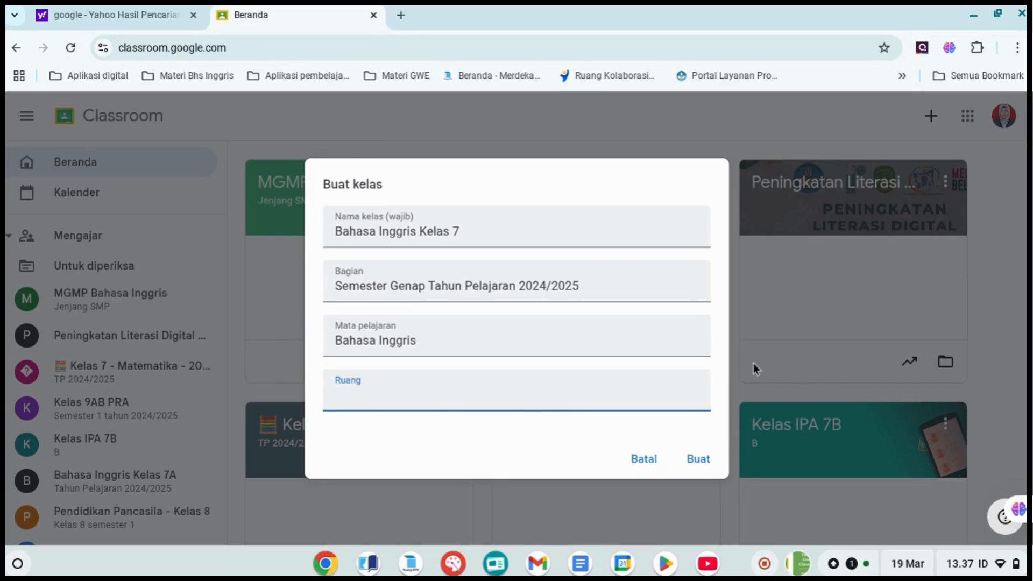
click(706, 469)
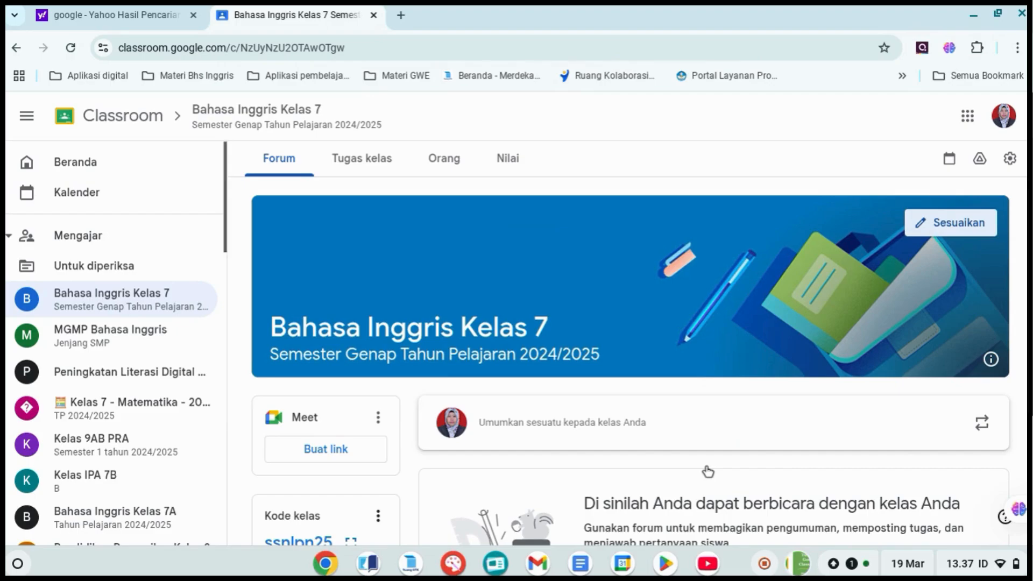
Collapse the navigation sidebar and look over the Meet, class code and upcoming work sections of the class Forum page
scroll(418, 328, down, 2)
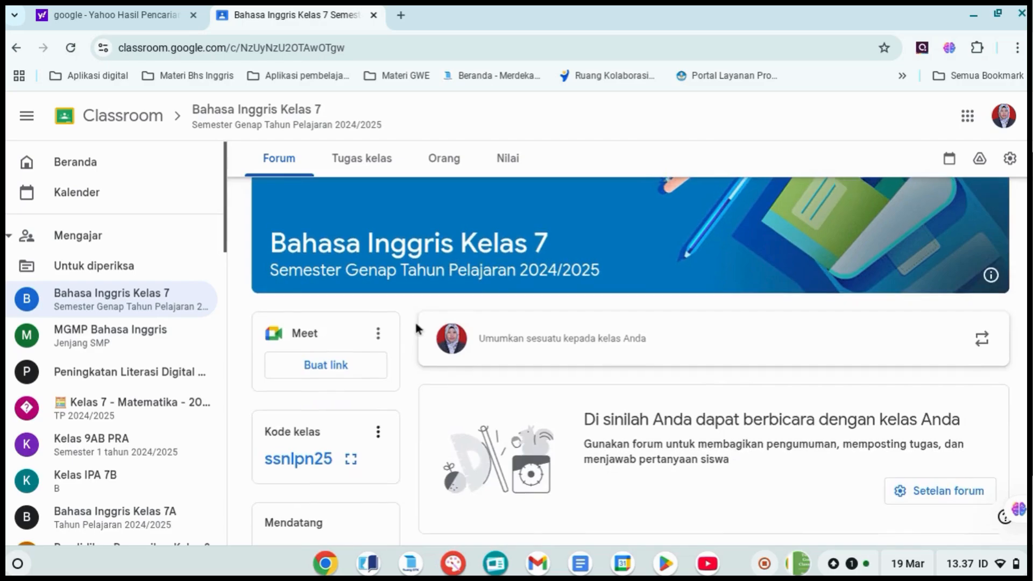
scroll(418, 328, up, 2)
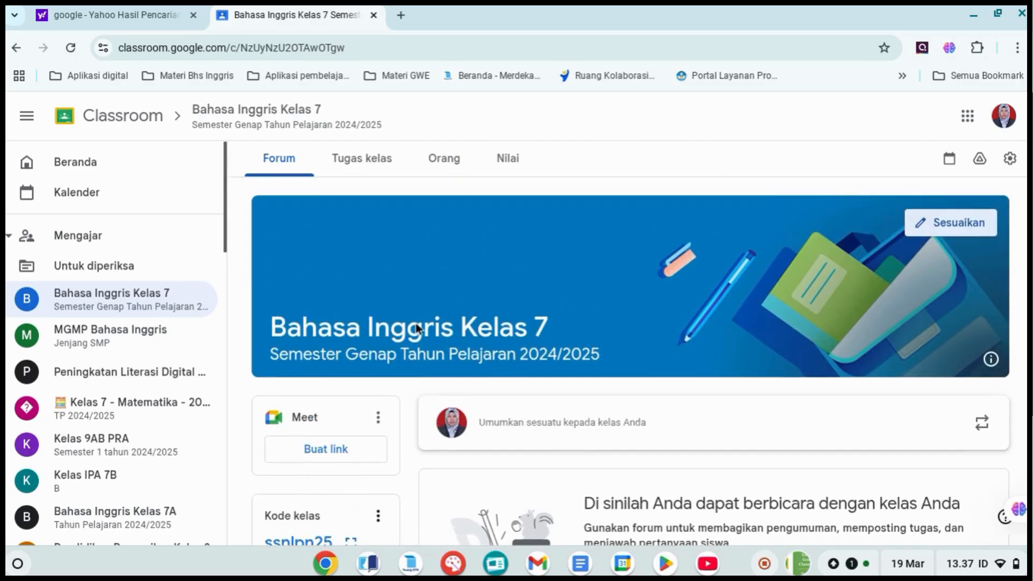
click(32, 121)
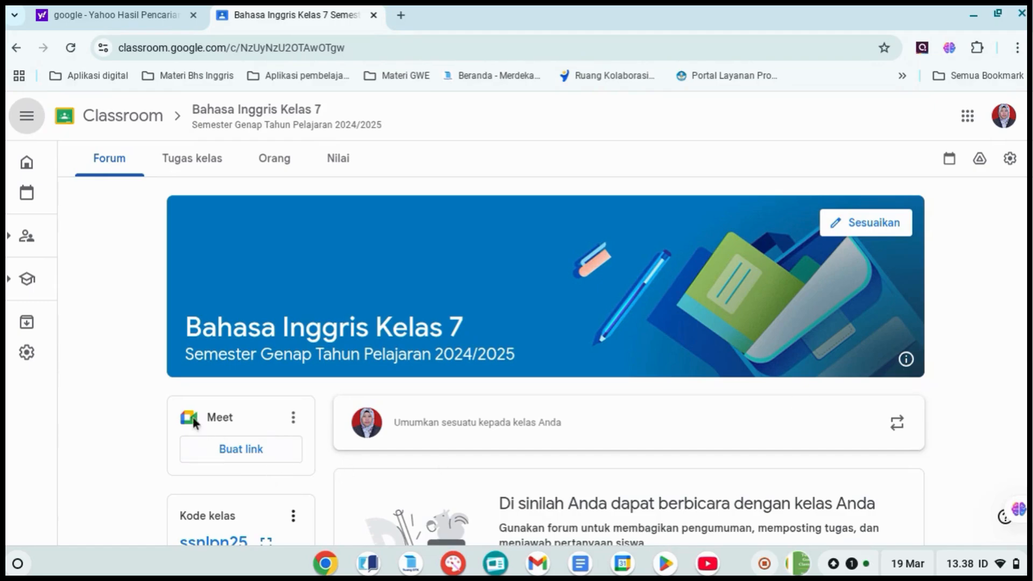
scroll(166, 401, down, 3)
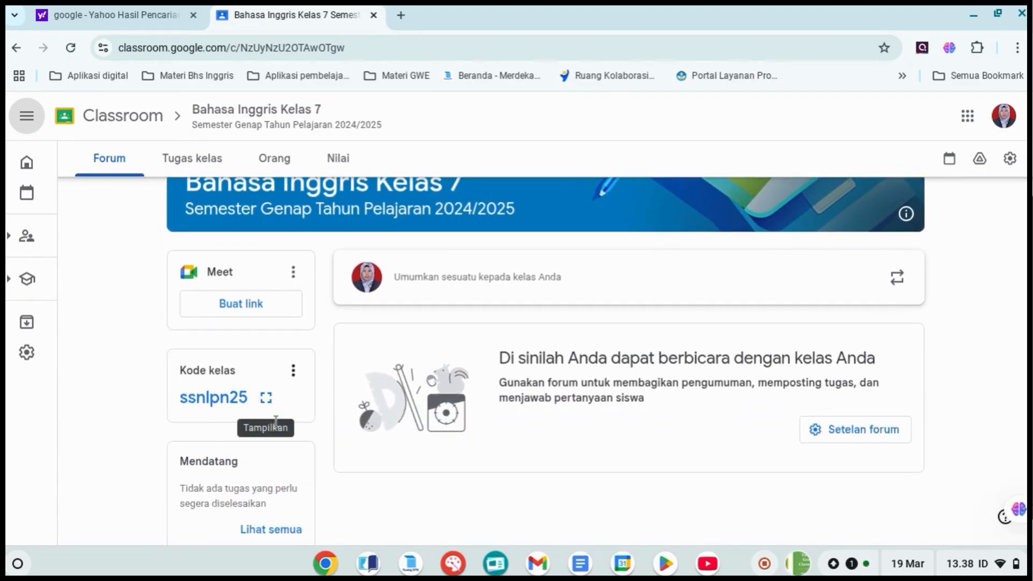
scroll(276, 422, down, 1)
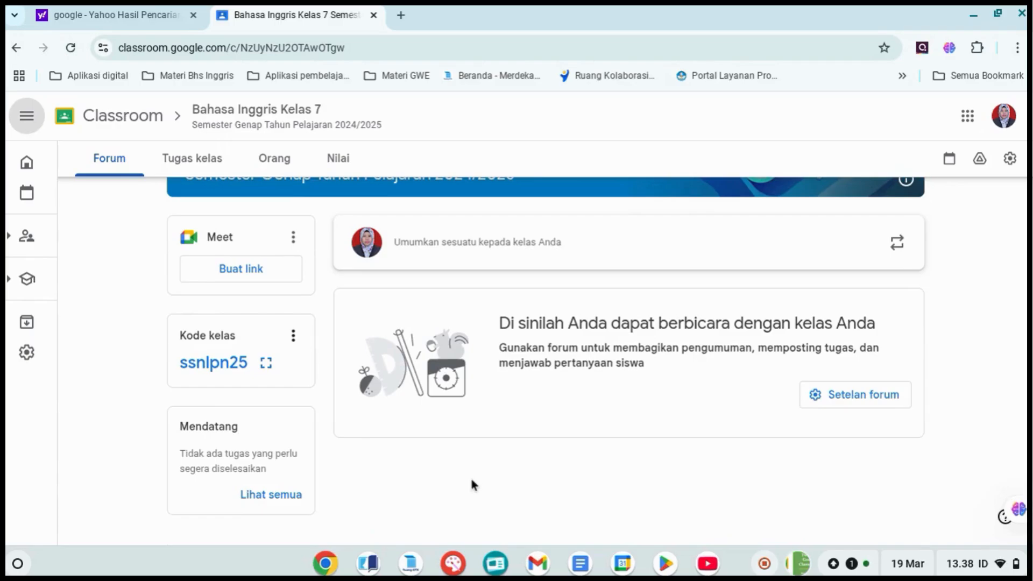
scroll(472, 484, up, 5)
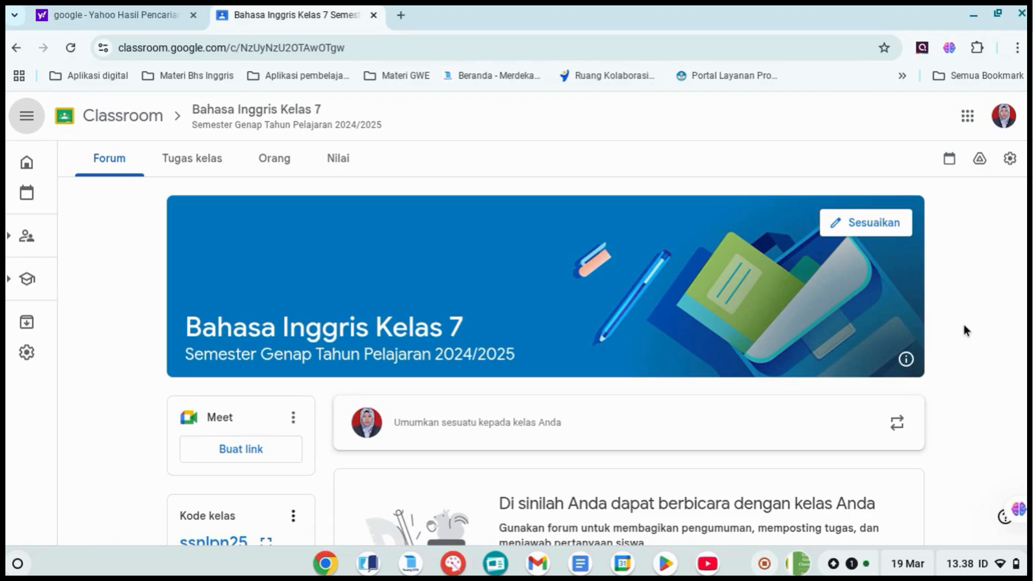
Open the class settings and review the class details, invitation code, Forum posting options, guardian access and Meet link settings
click(1010, 164)
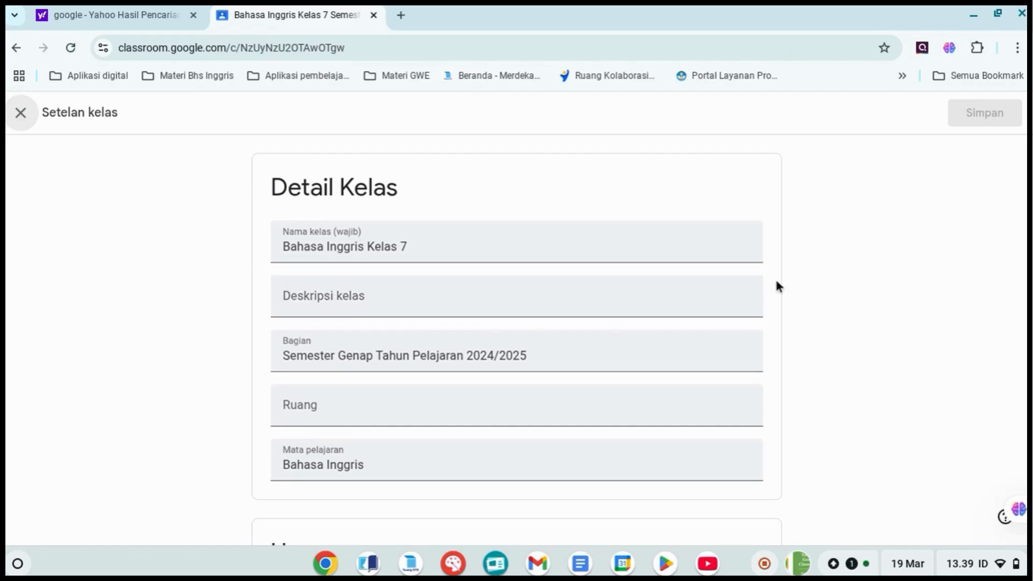
scroll(778, 286, down, 2)
scroll(777, 285, down, 5)
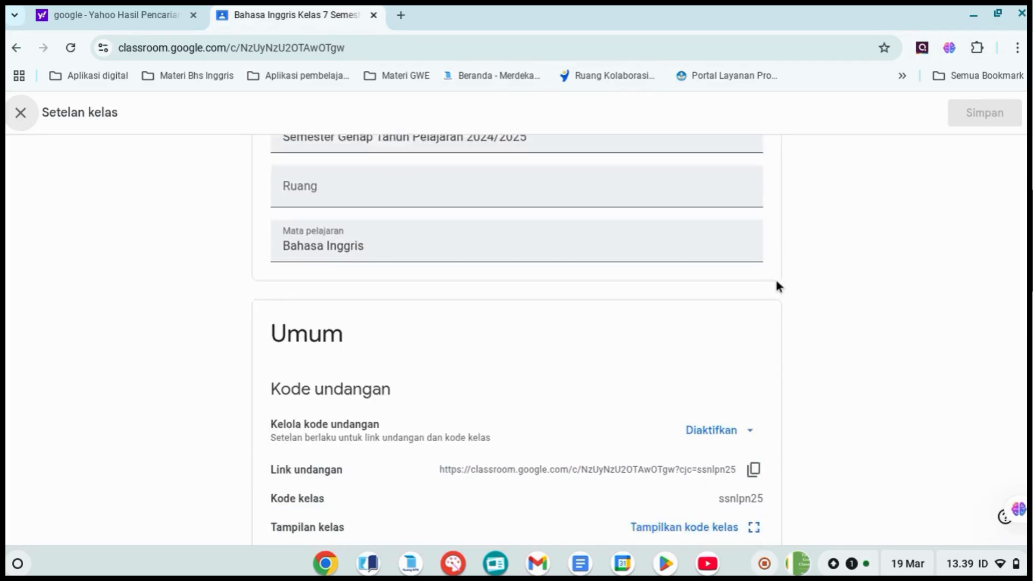
scroll(777, 285, down, 1)
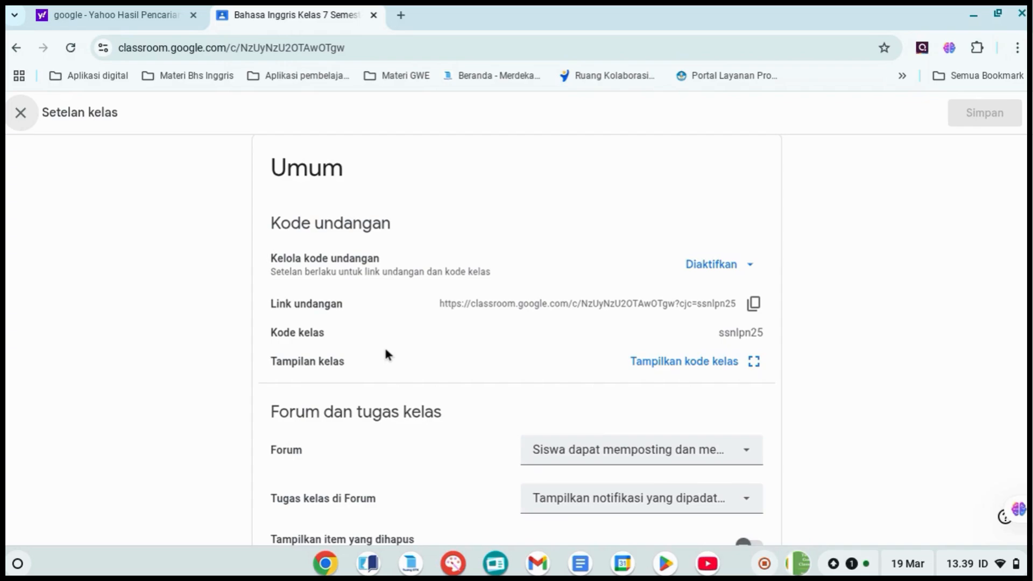
scroll(385, 351, down, 3)
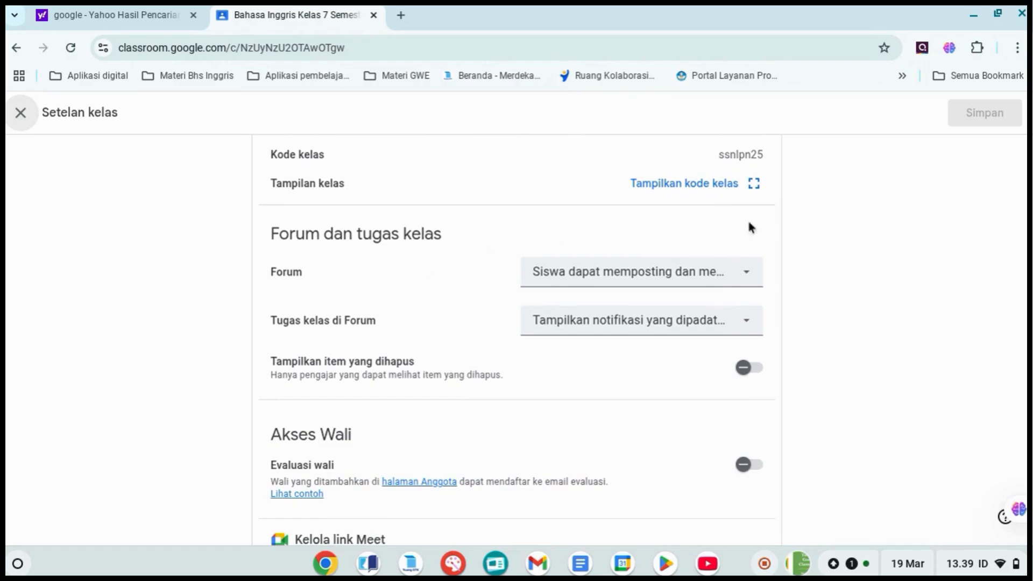
click(740, 286)
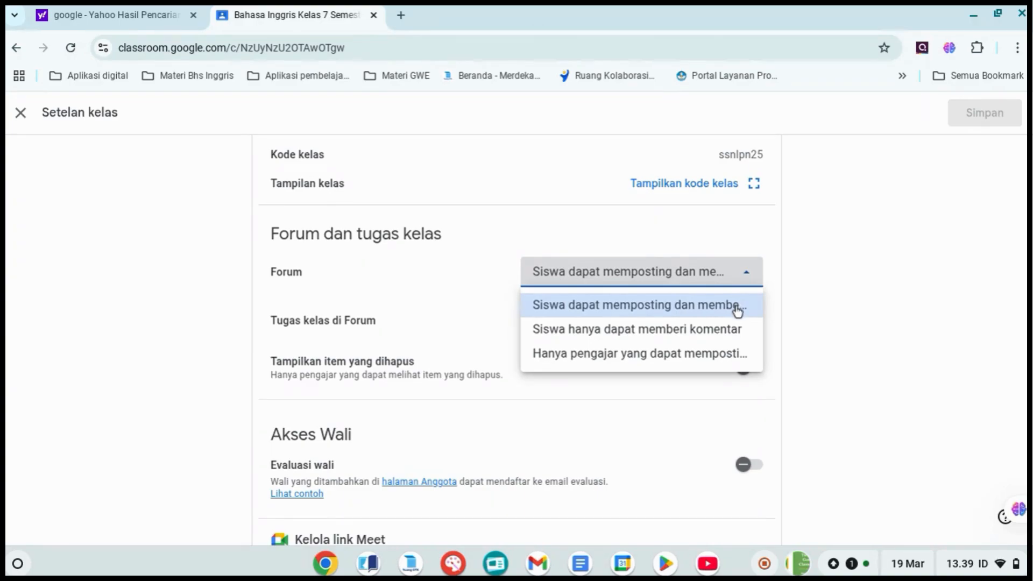
click(779, 277)
scroll(654, 399, down, 3)
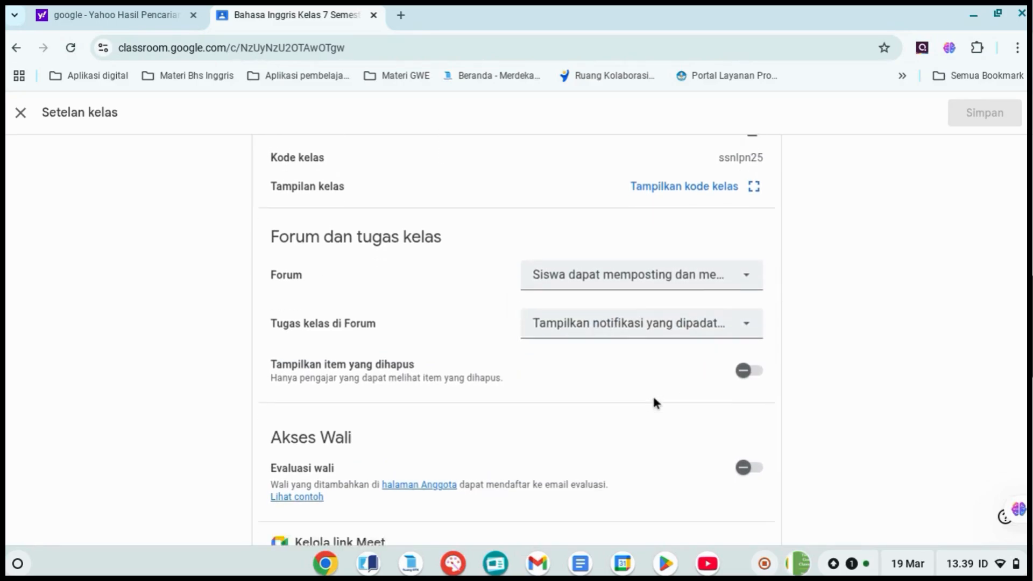
scroll(654, 403, down, 2)
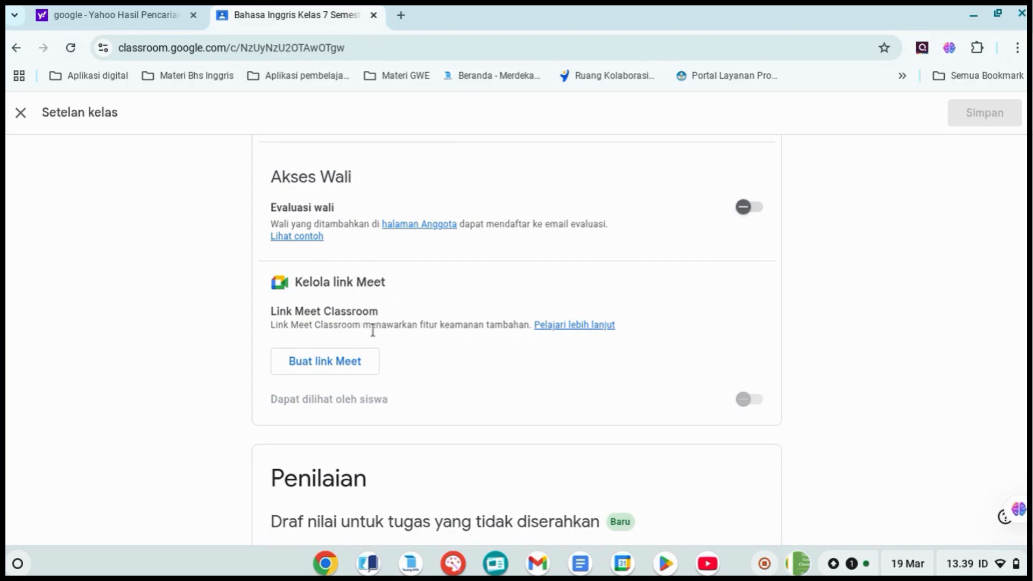
scroll(466, 344, down, 4)
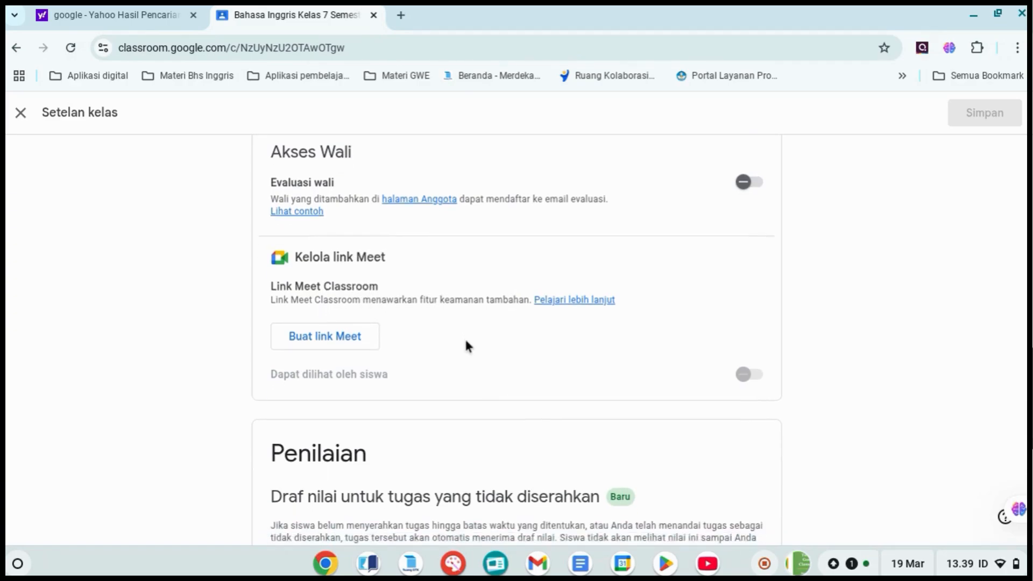
Set the overall grade calculation in the Penilaian settings to "Poin total"
scroll(466, 344, down, 1)
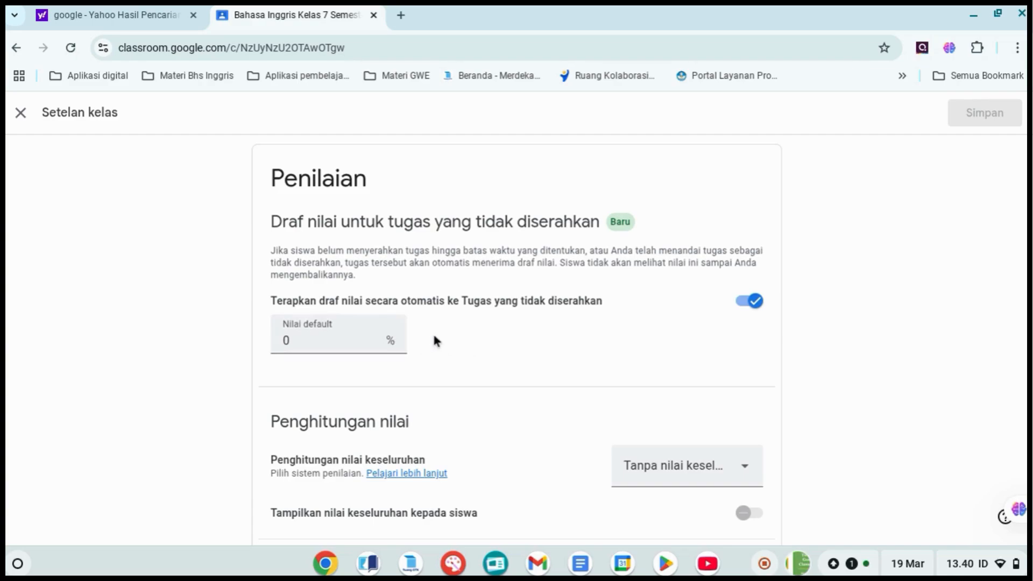
scroll(483, 305, down, 3)
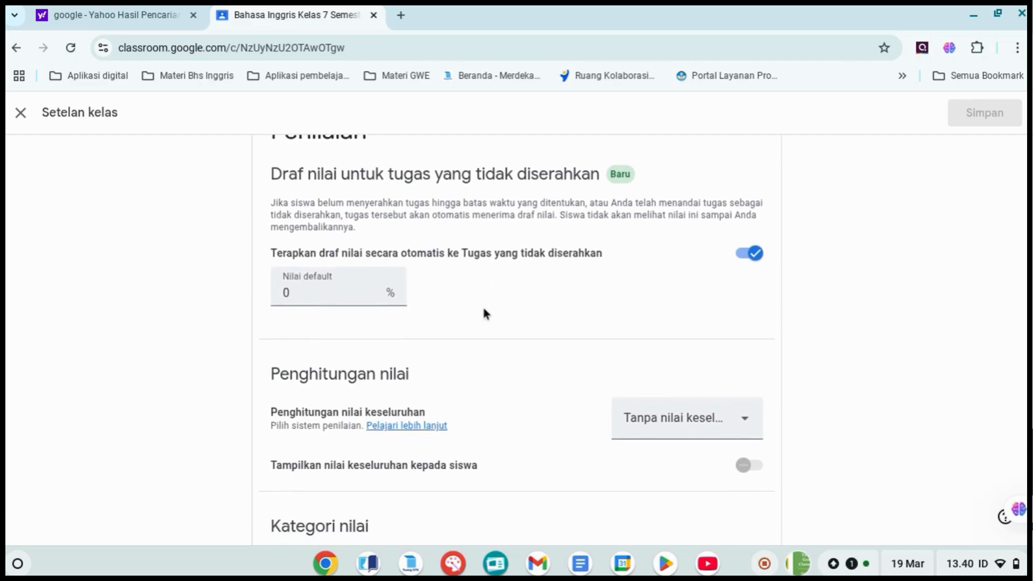
scroll(482, 305, down, 1)
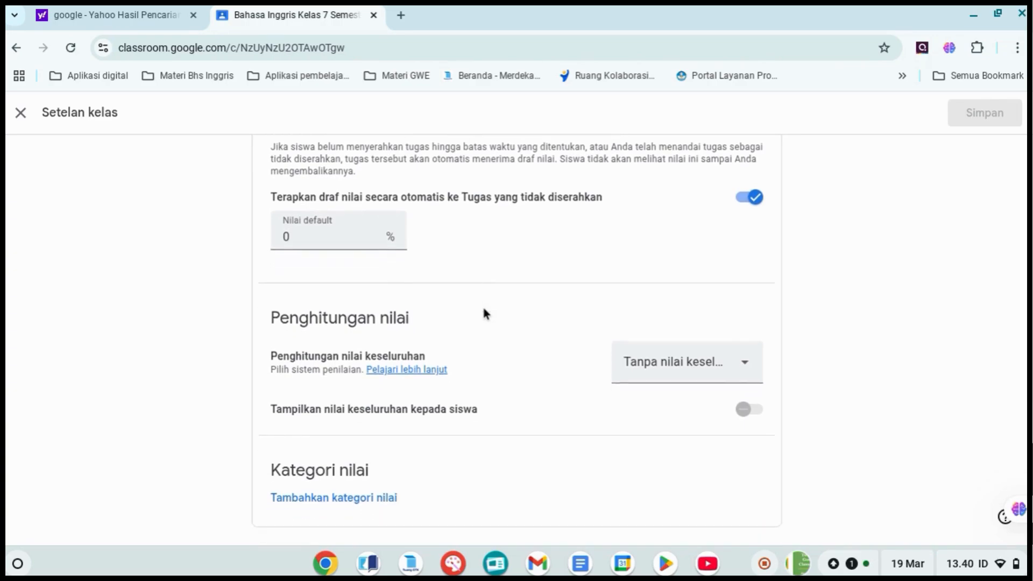
click(749, 363)
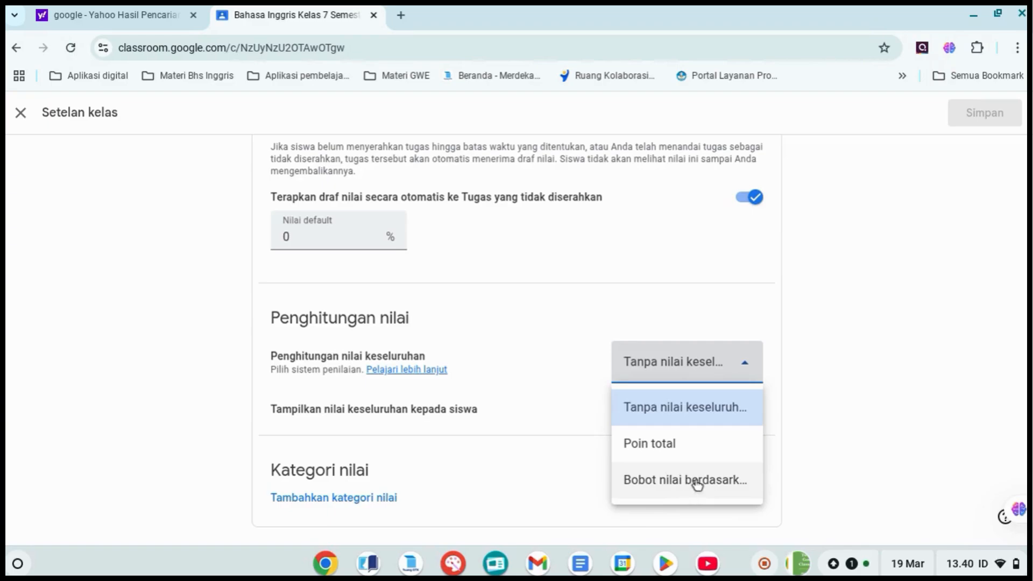
click(674, 454)
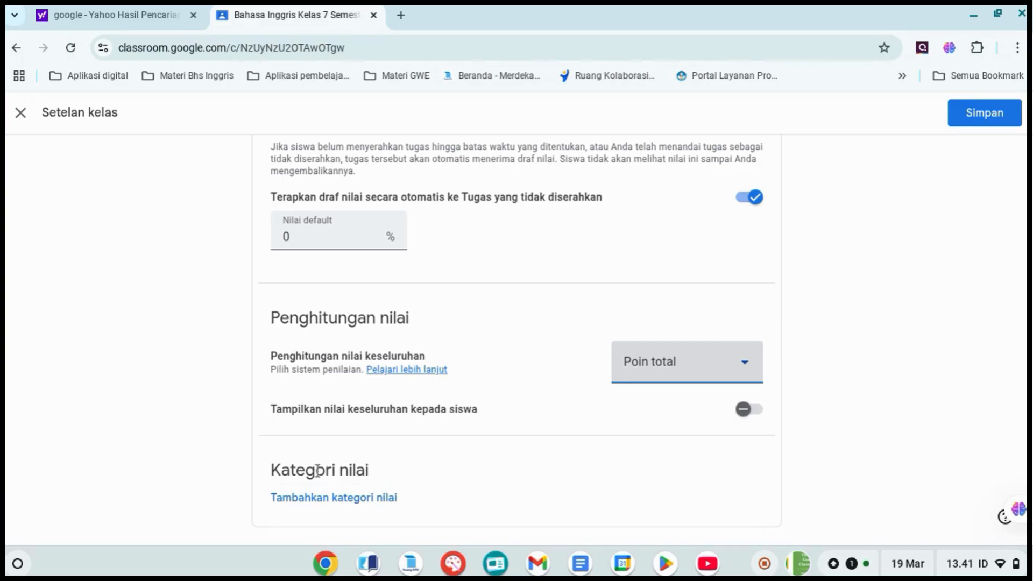
scroll(388, 497, up, 1)
scroll(388, 497, down, 1)
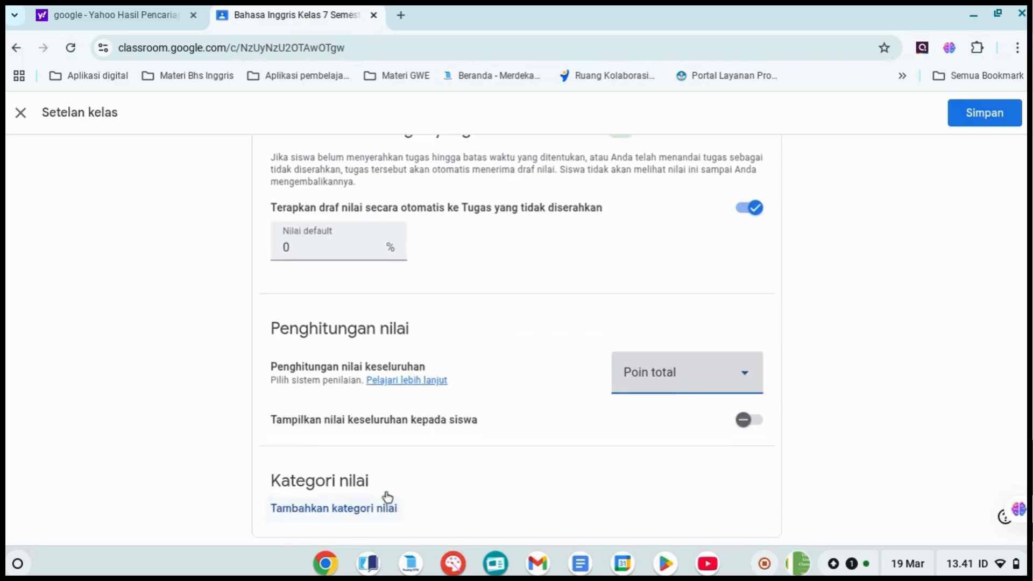
Add a grade category named "Asesmen Formatif" under Kategori nilai, keeping 100 as its default points
click(364, 499)
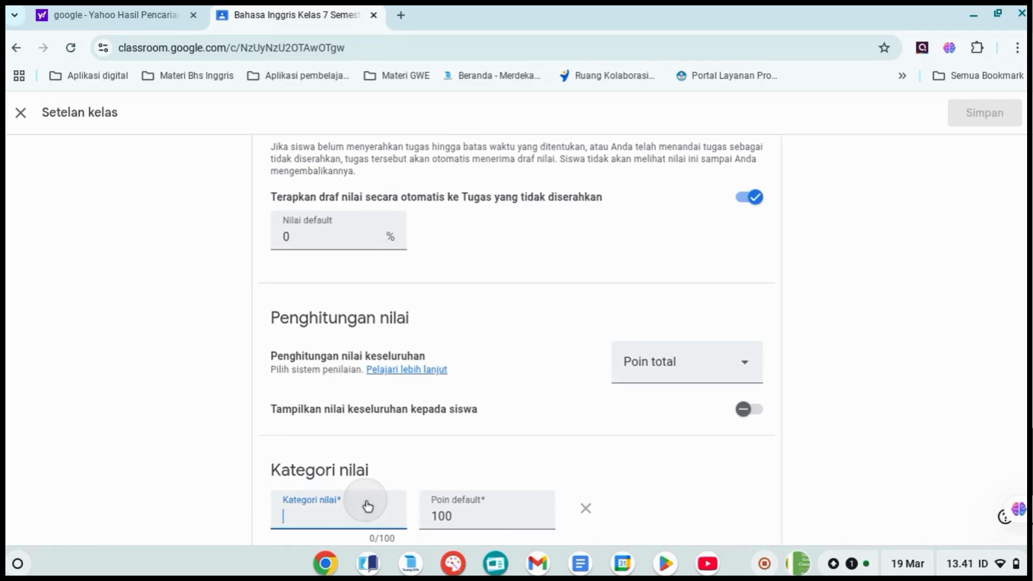
scroll(545, 414, down, 2)
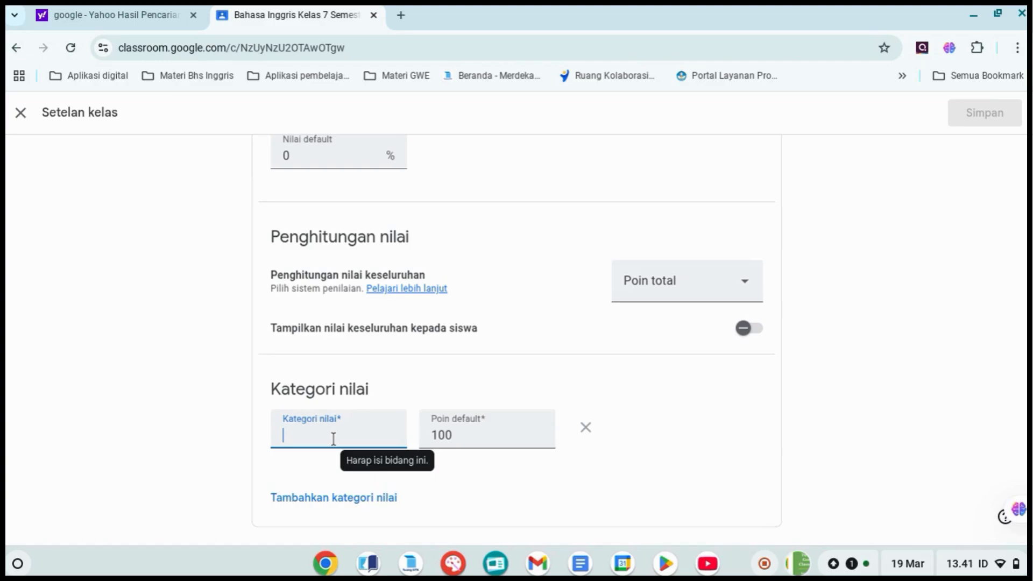
text(Asesment)
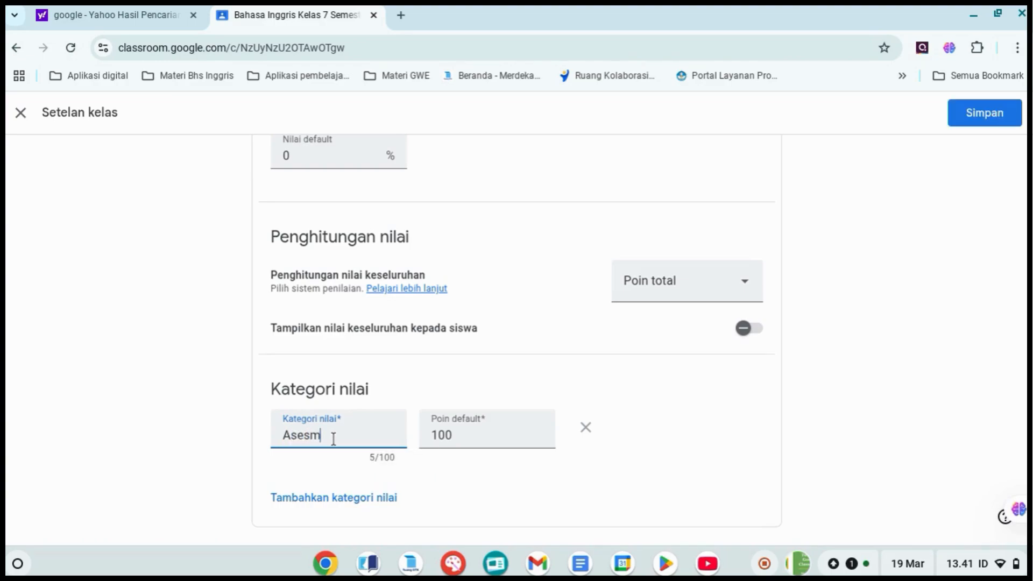
key(BackSpace)
text(Form)
text(ati)
text(ve)
key(BackSpace)
key(BackSpace)
text(f)
click(463, 436)
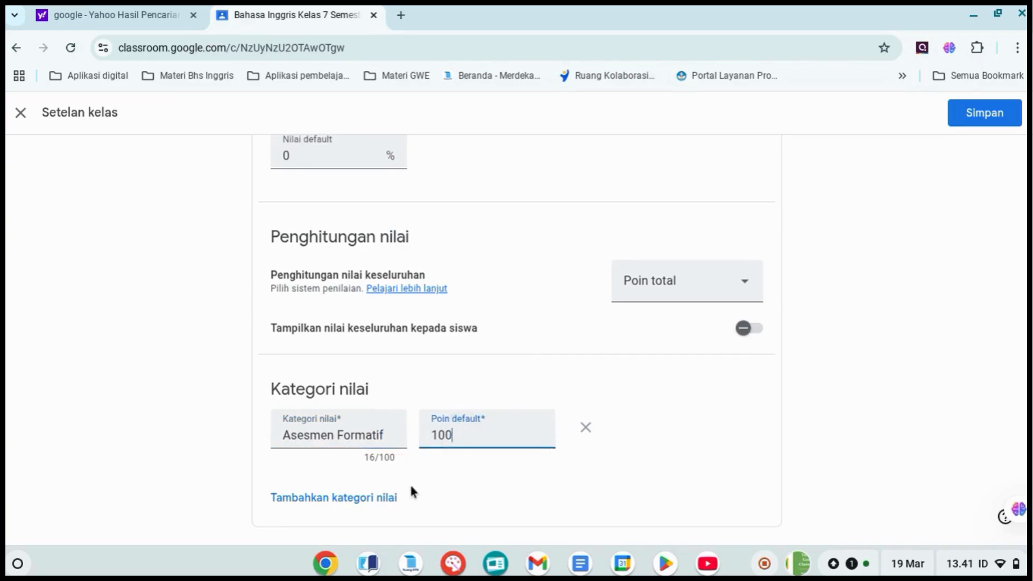
Add a second grade category named "Asesmen Sumatif Tengah Semester" with the default points left at 100
click(338, 498)
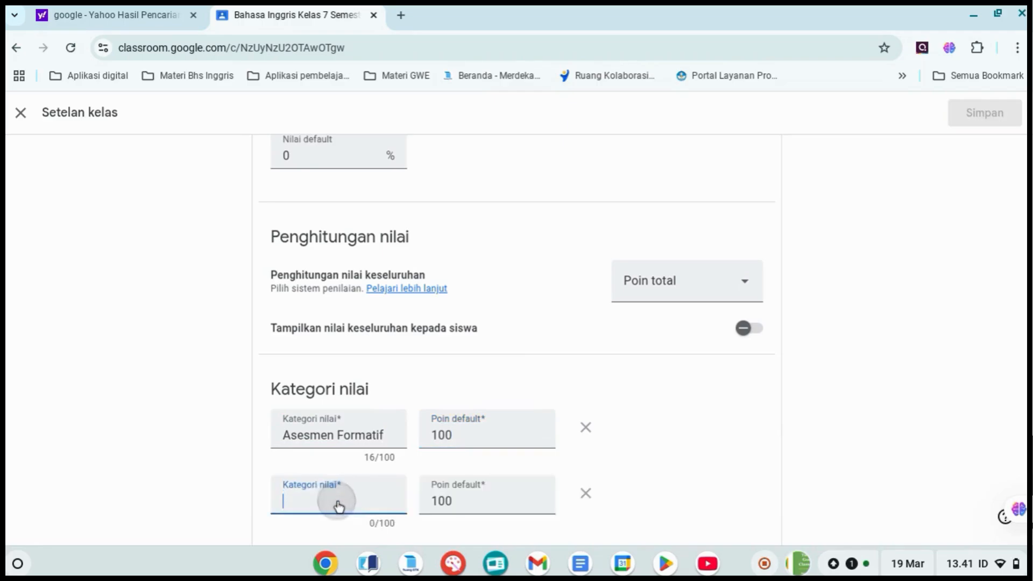
scroll(750, 398, down, 2)
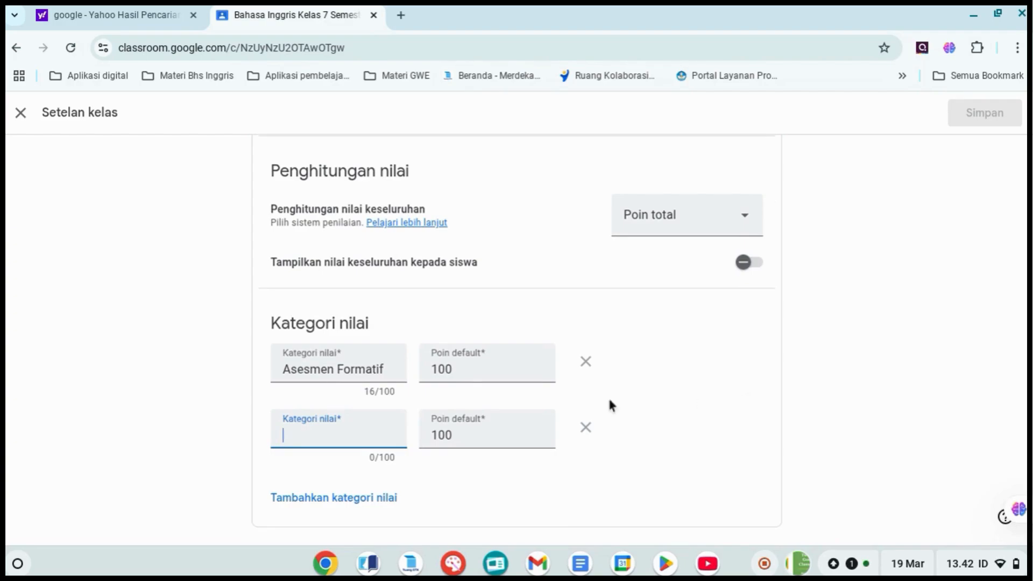
text(A)
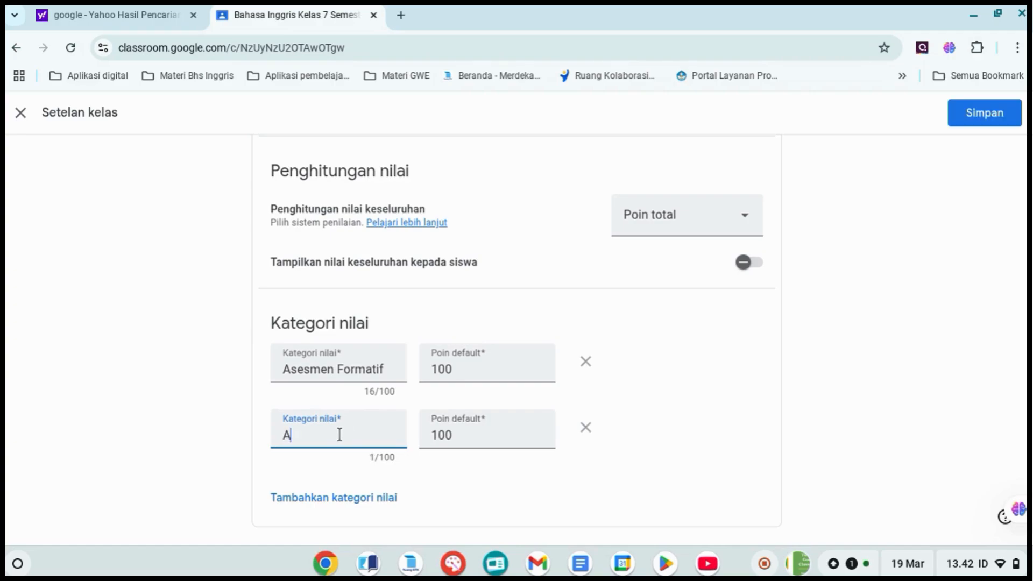
text(sesmen Sumatif )
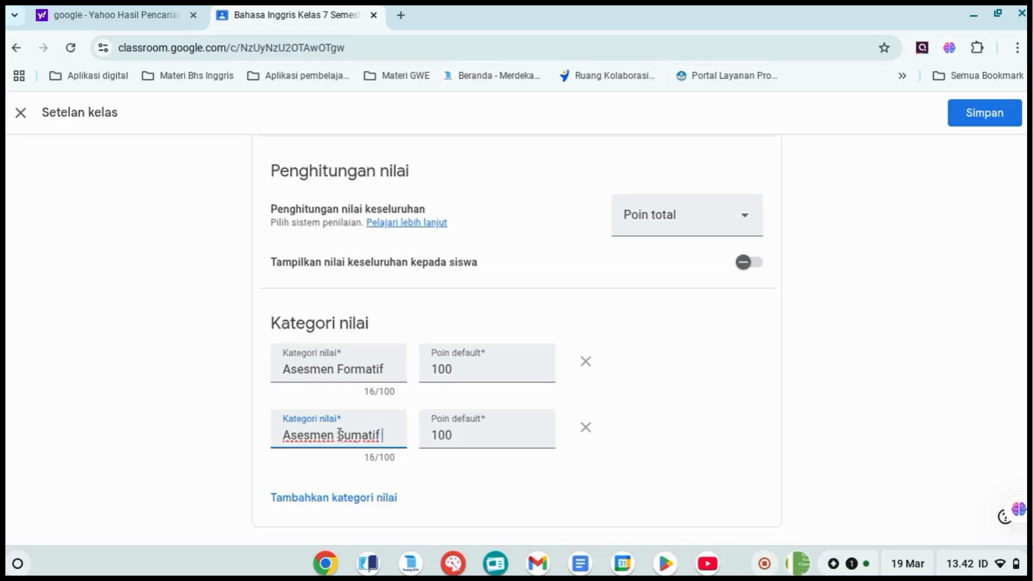
text(Tengah Seme)
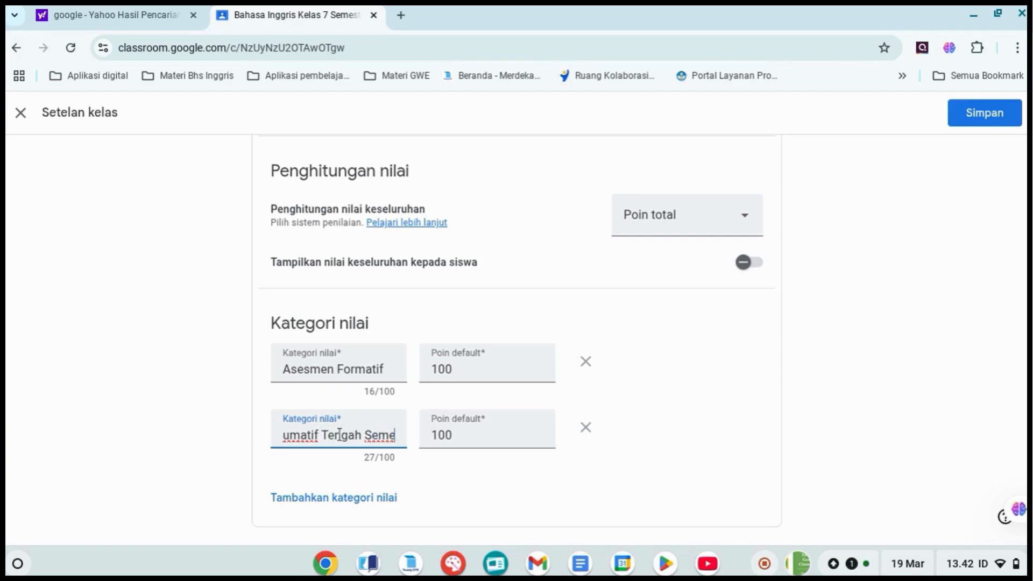
text(ster)
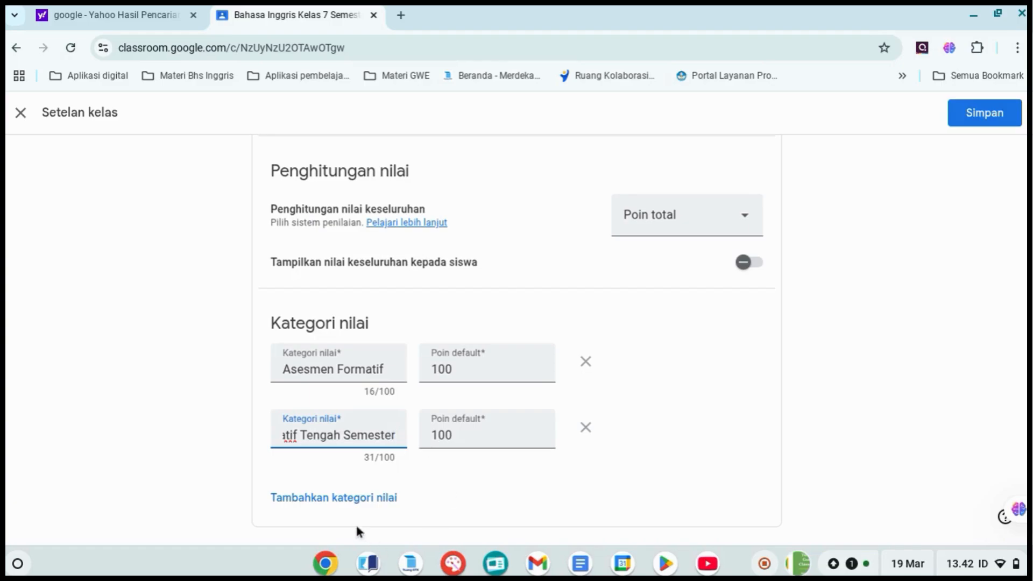
Add a third grade category named "Asesmen Sumatif Akhir Semester" with the default points left at 100
click(380, 498)
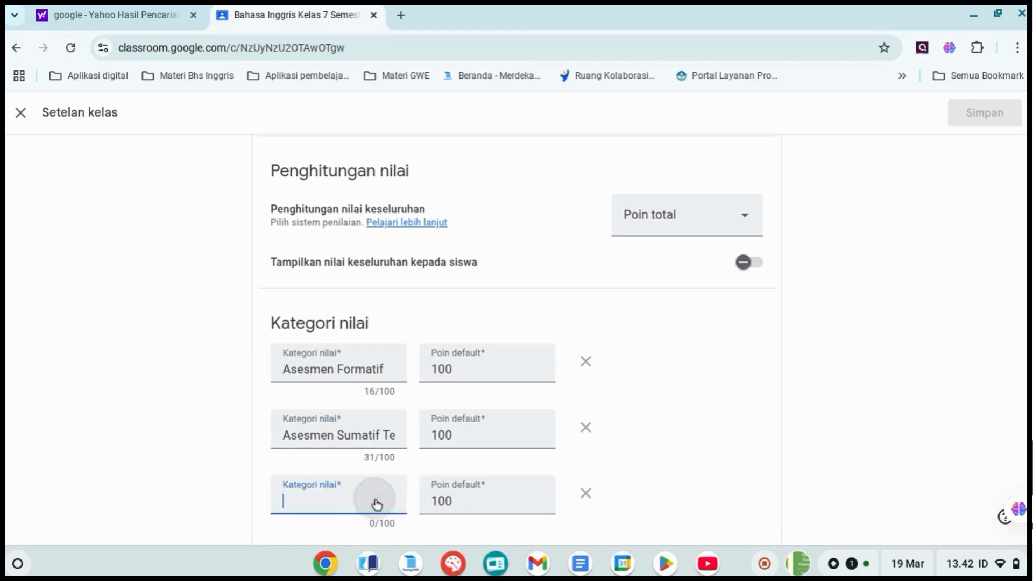
scroll(853, 404, down, 1)
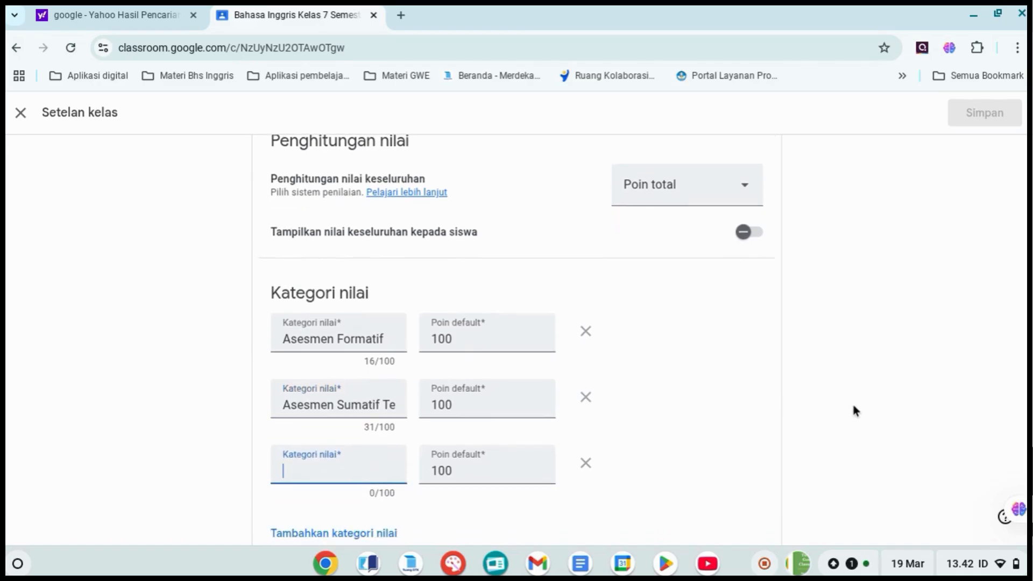
text(Asesmen)
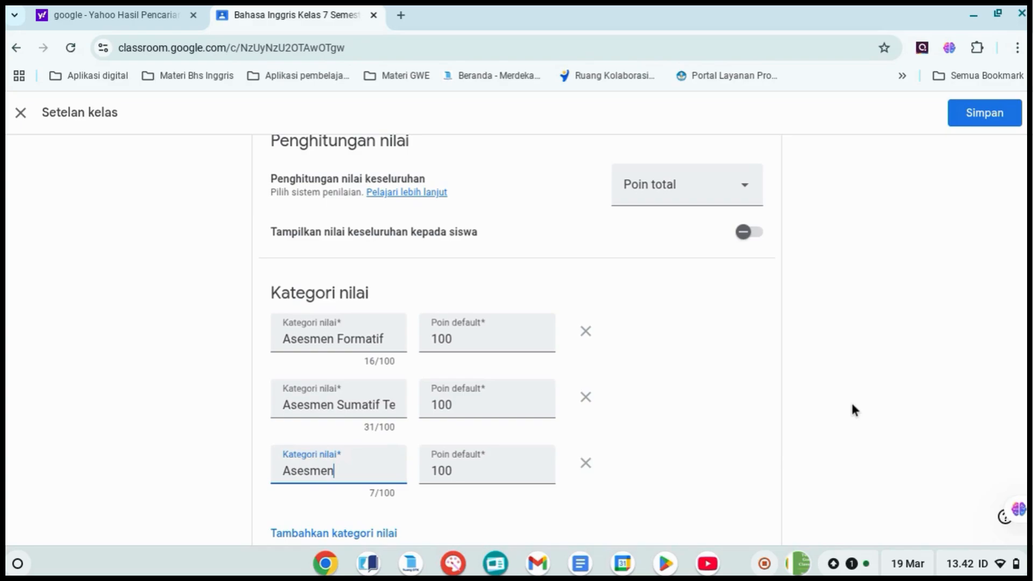
text( Sumatif)
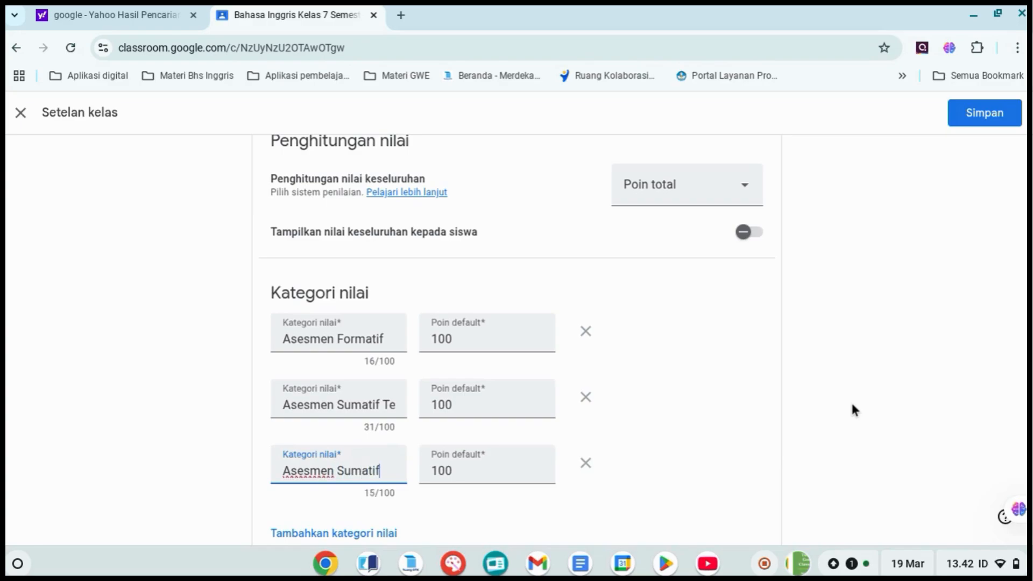
text( Akhir )
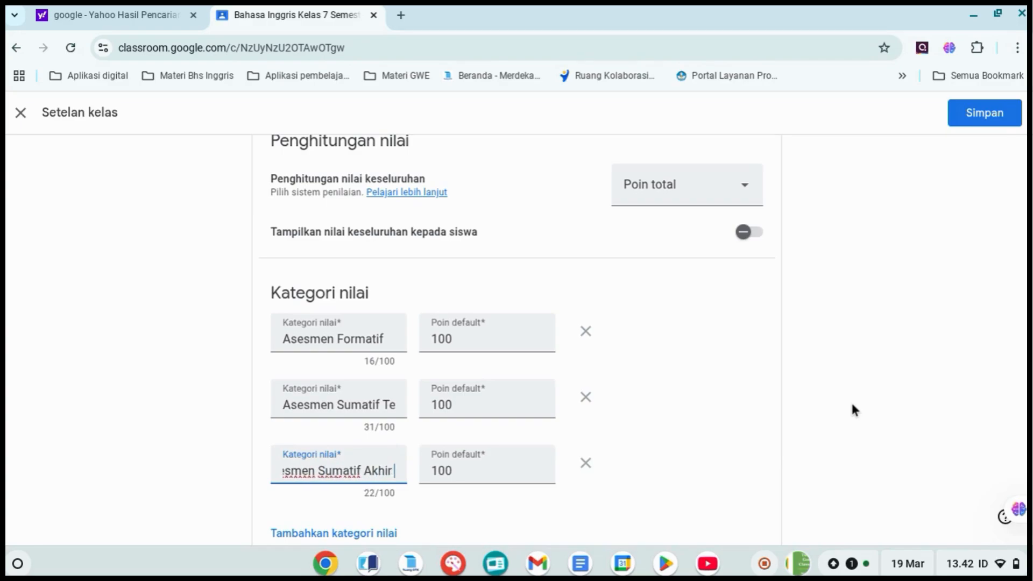
text(Semster)
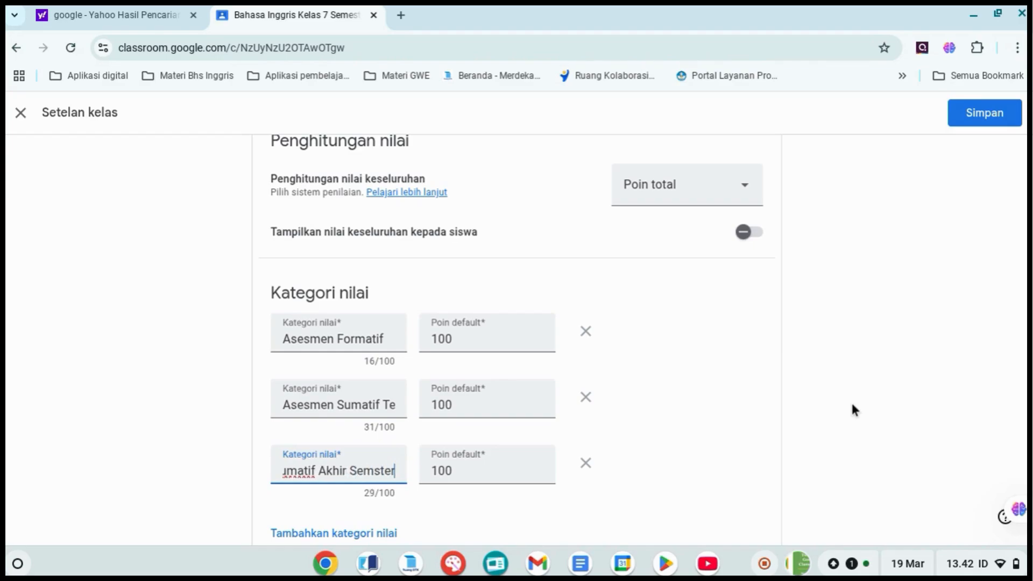
key(BackSpace)
key(BackSpace)
key(BackSpace)
key(BackSpace)
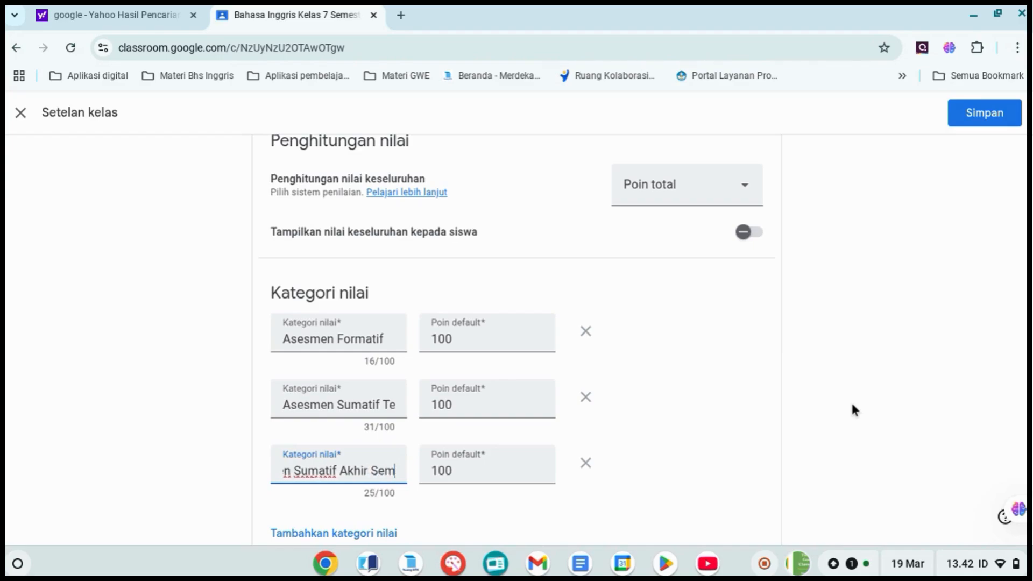
text(ester)
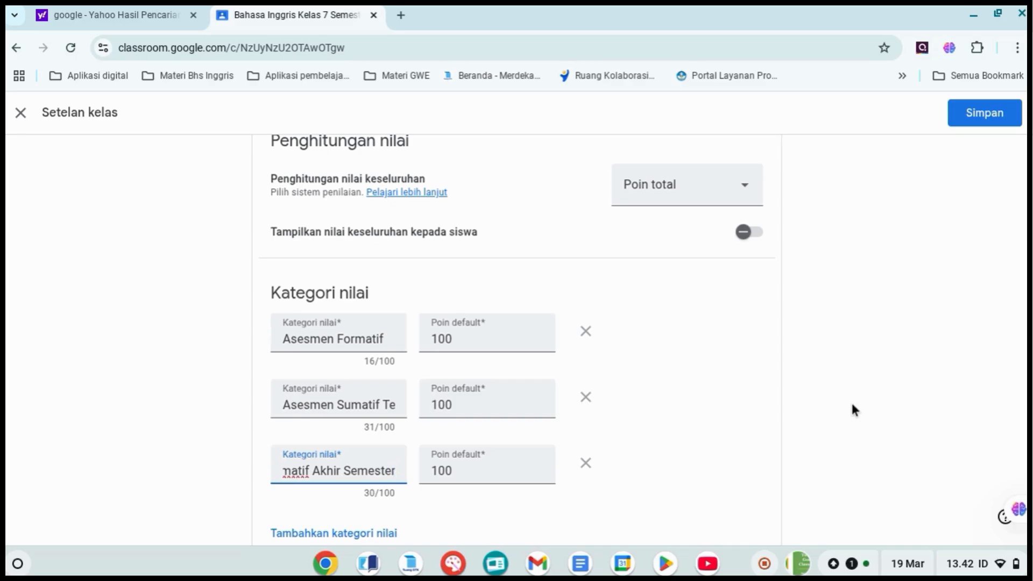
Change the overall grade calculation (Penghitungan nilai keseluruhan) to the category-weighted "Bobot nilai" option
scroll(890, 491, down, 1)
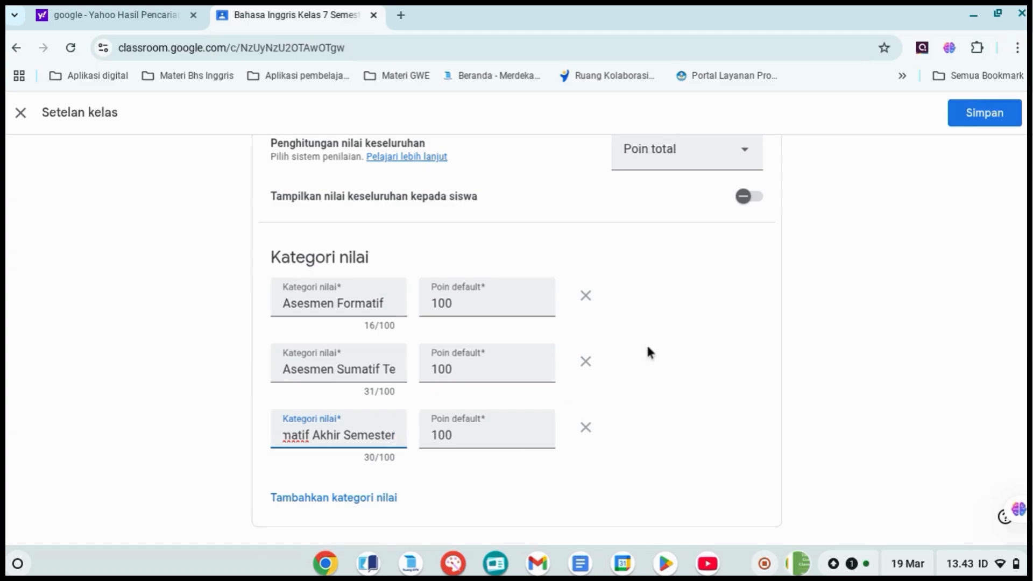
scroll(647, 347, up, 1)
scroll(655, 324, up, 2)
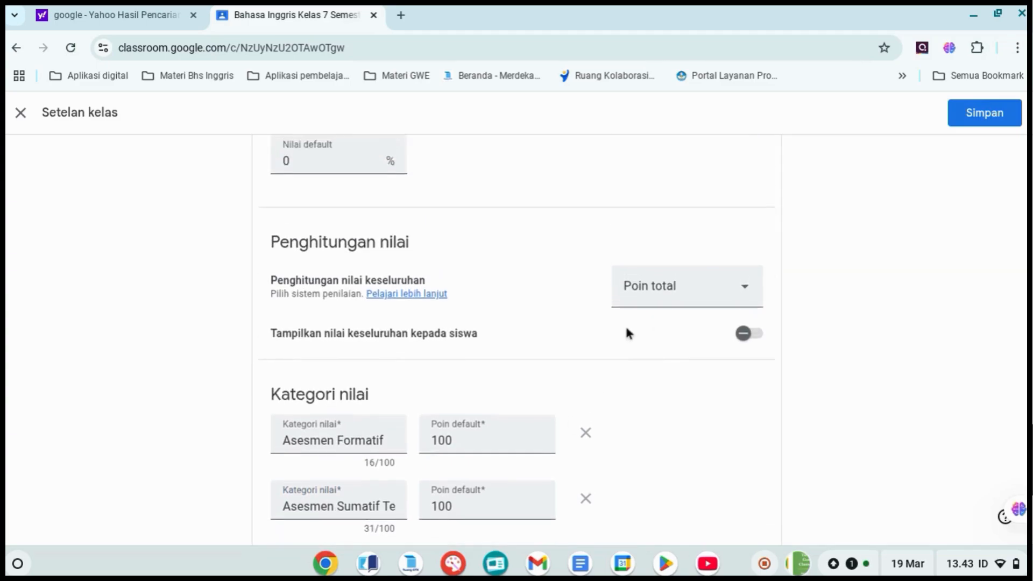
scroll(628, 332, down, 2)
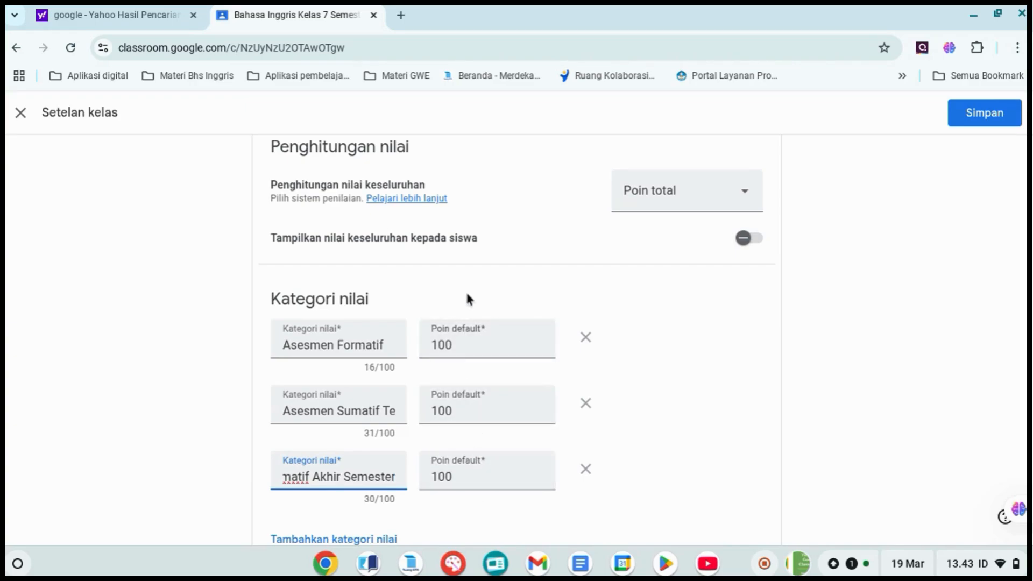
click(739, 204)
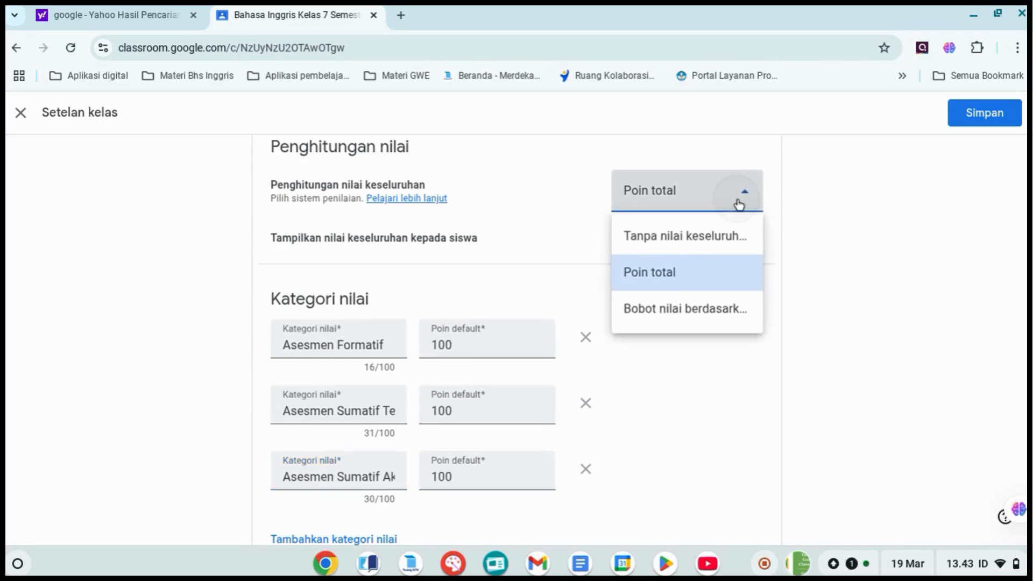
click(696, 317)
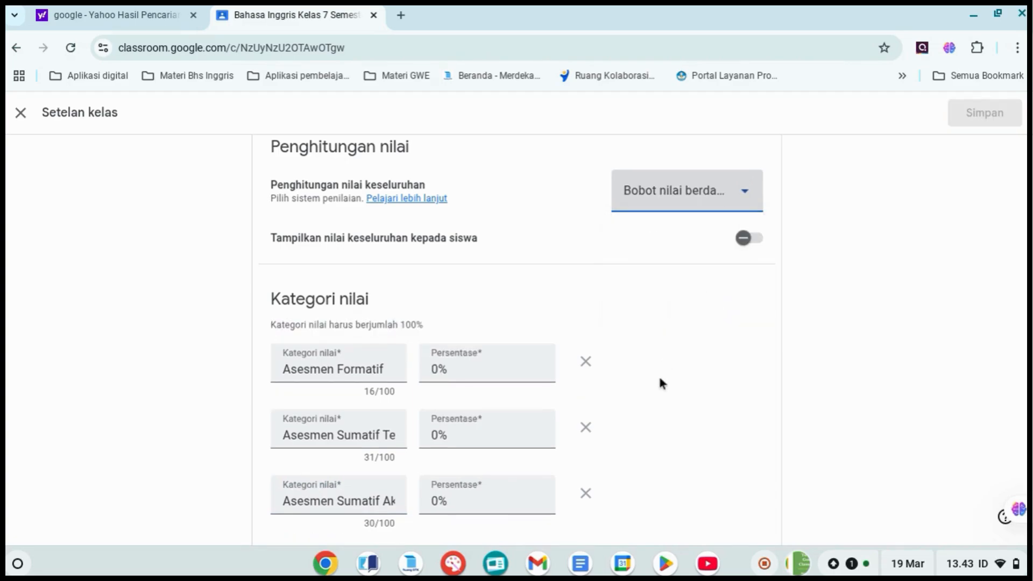
Set the percentage of the "Asesmen Formatif" grade category to 40
scroll(660, 379, down, 1)
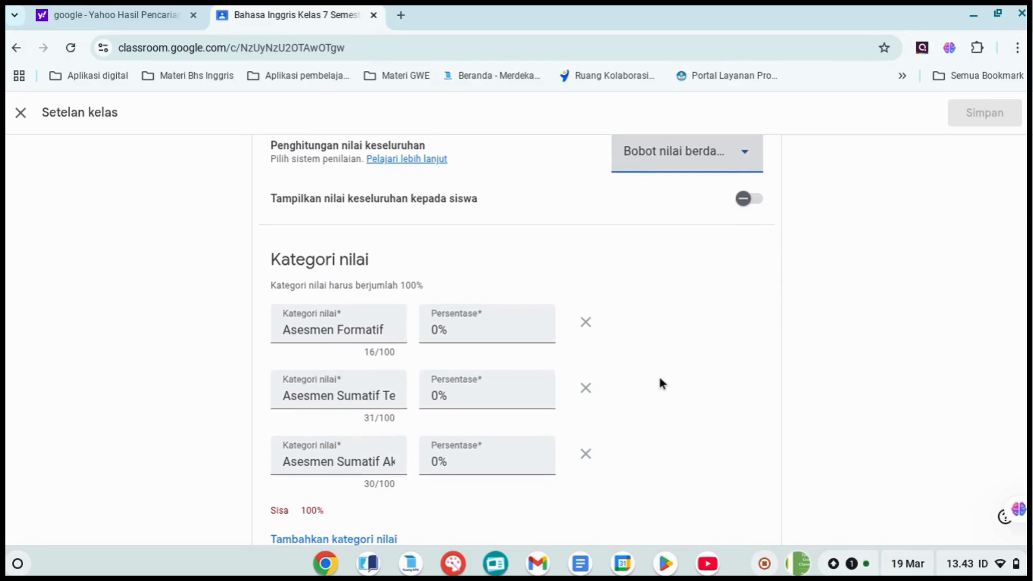
scroll(661, 379, down, 1)
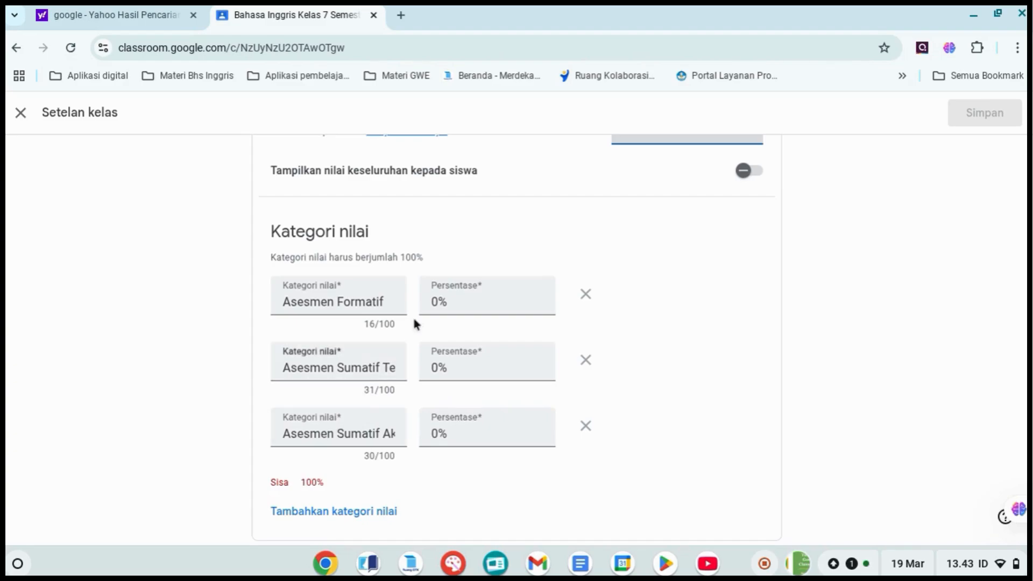
click(438, 301)
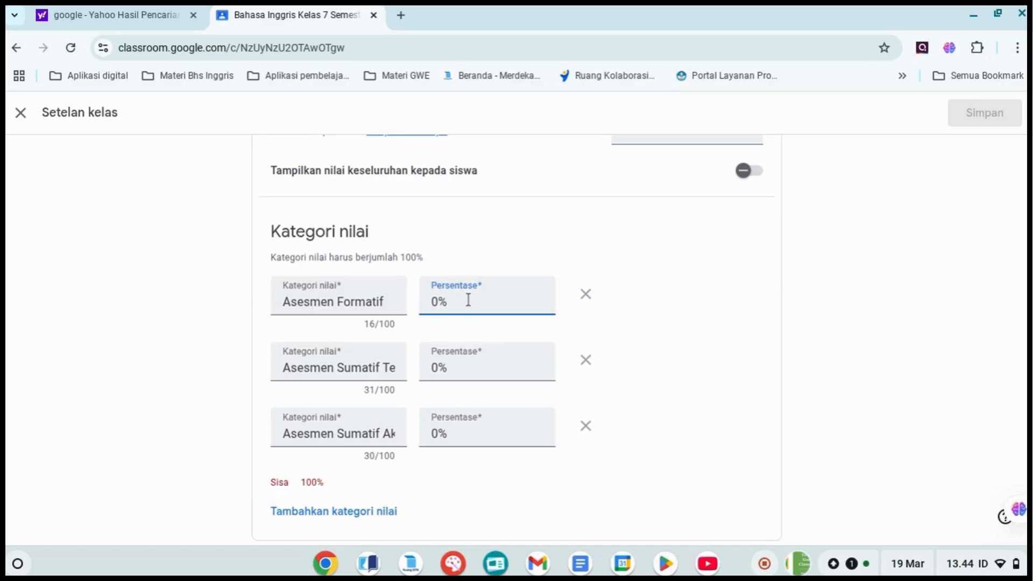
key(BackSpace)
text(40)
Set the percentages of the mid-semester and end-of-semester "Asesmen Sumatif" categories to 30 each
click(439, 367)
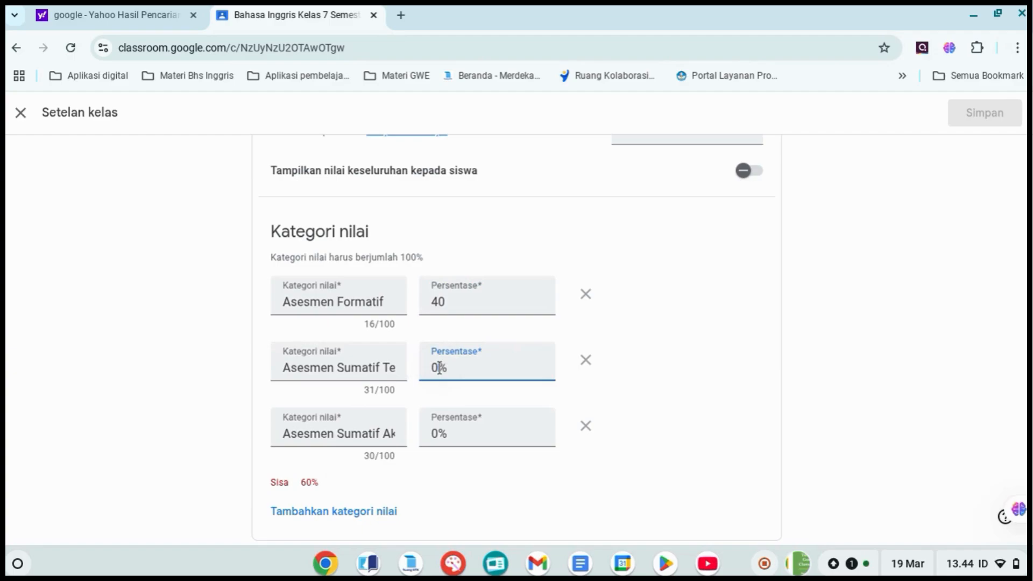
key(BackSpace)
text(30)
key(Delete)
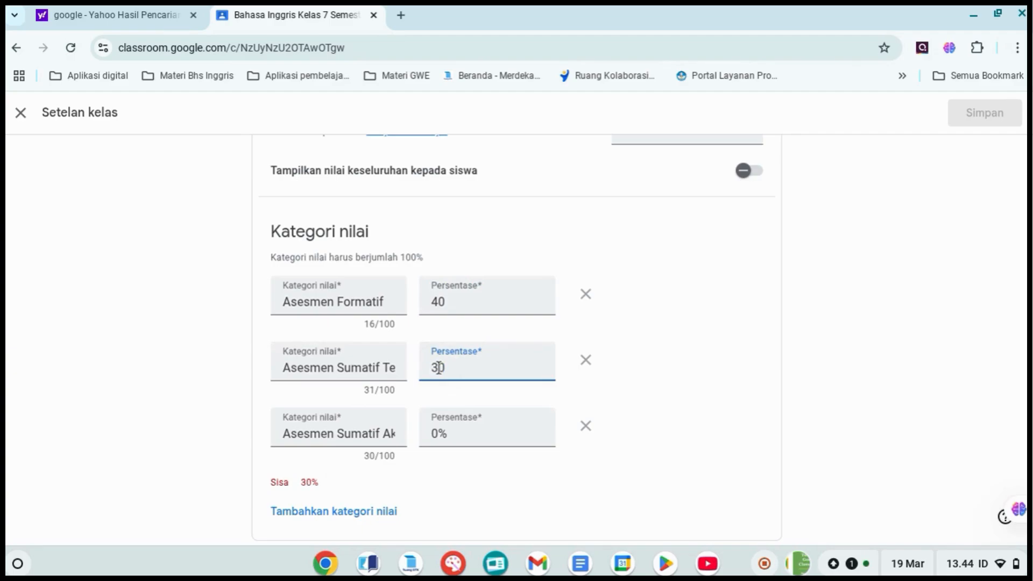
click(441, 433)
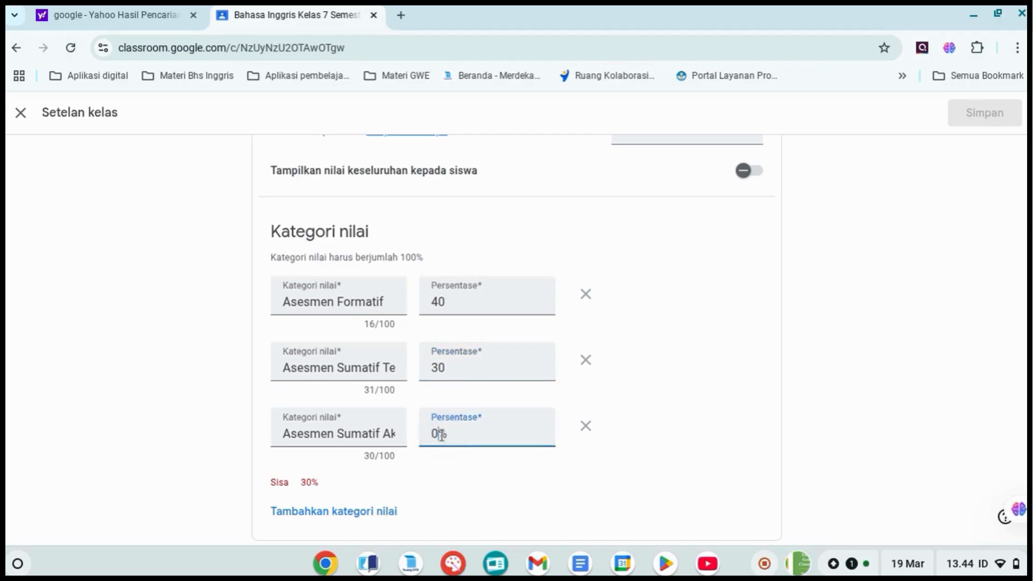
key(BackSpace)
text(30)
key(Delete)
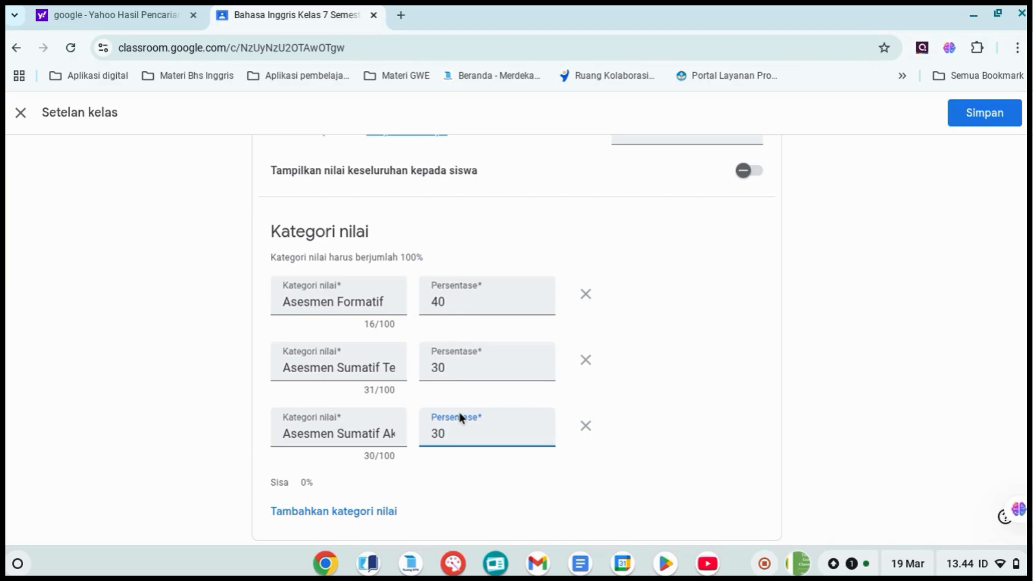
Check the weighted grade categories and save the class settings
scroll(629, 415, down, 1)
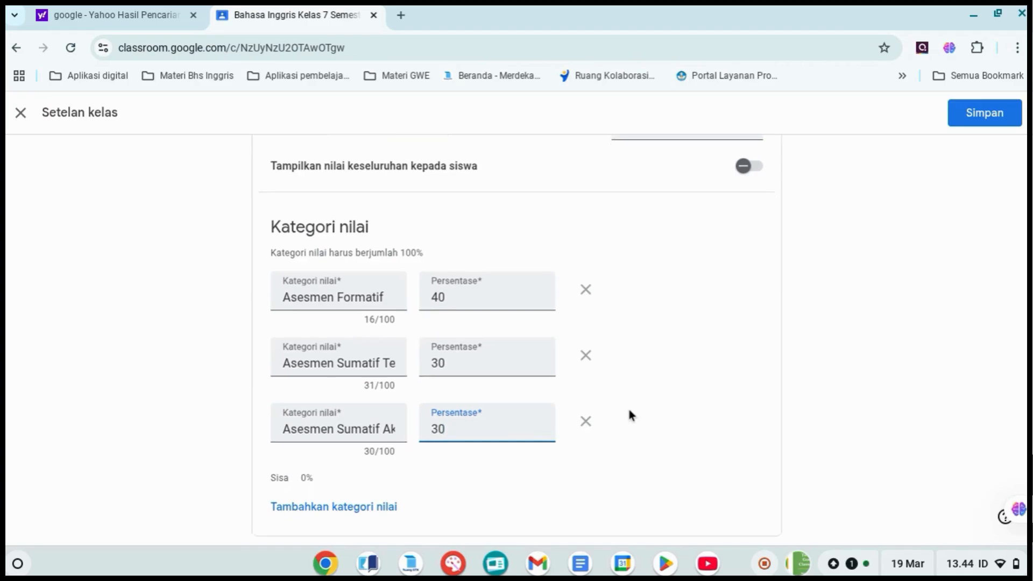
scroll(631, 414, up, 2)
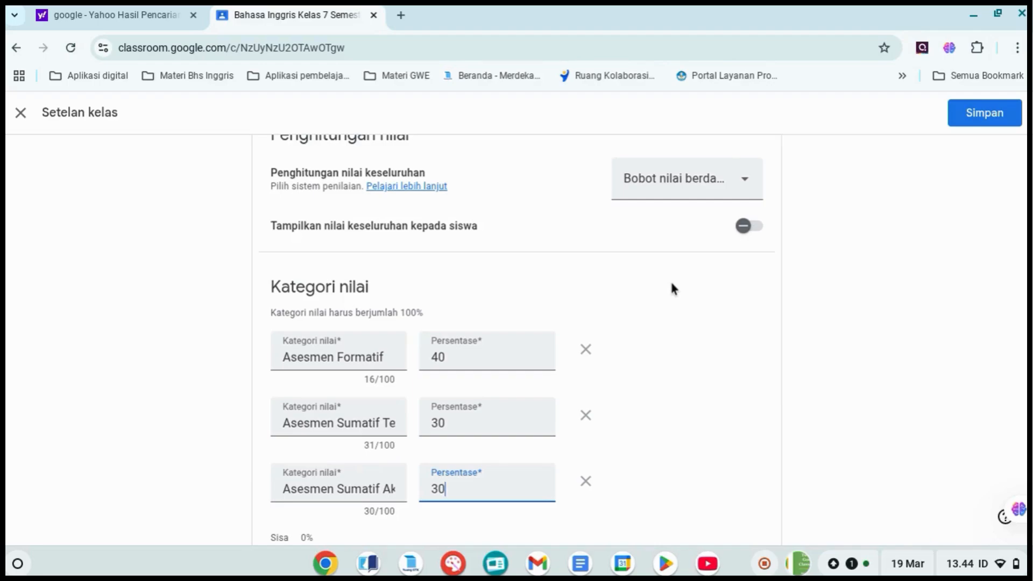
scroll(671, 283, down, 1)
scroll(673, 287, down, 3)
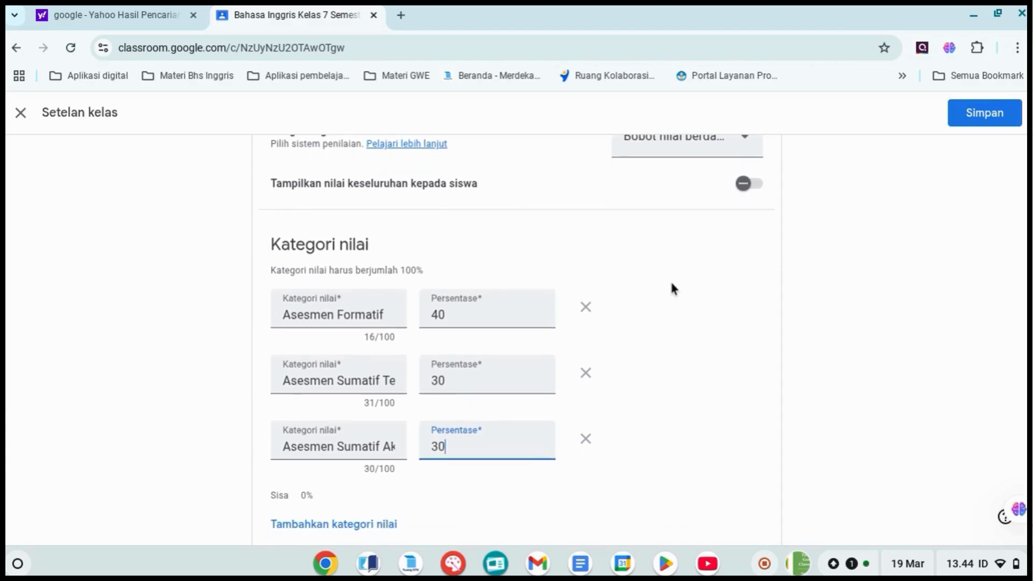
scroll(672, 289, down, 1)
scroll(672, 289, up, 2)
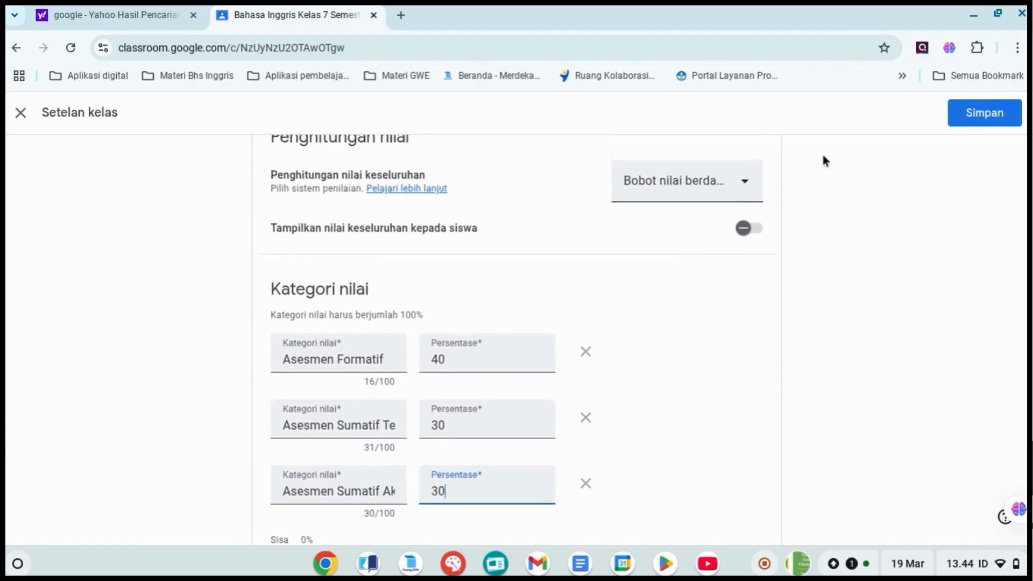
click(973, 116)
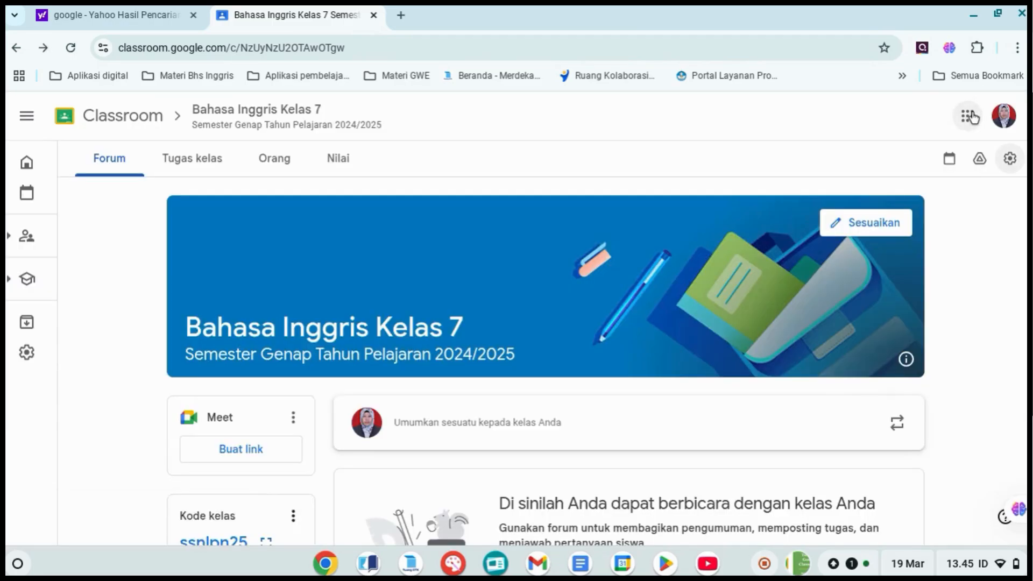